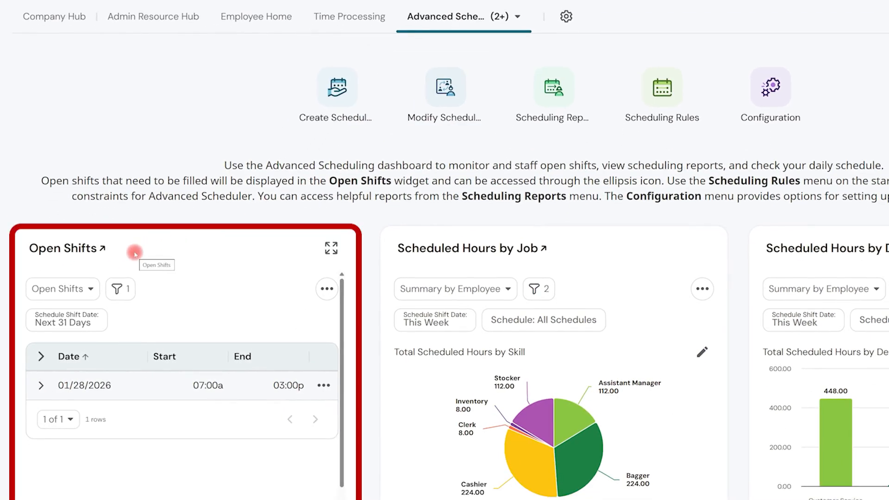
- Look over the Advanced Scheduling dashboard widgets and open the schedule creation page
{"action": "scroll", "coordinate": [134, 253], "scroll_direction": "down", "scroll_amount": 1}
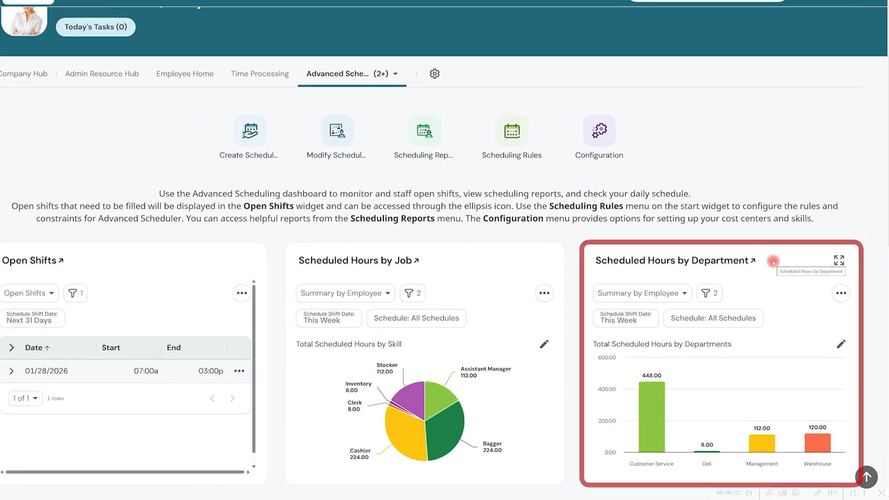
{"action": "scroll", "coordinate": [773, 262], "scroll_direction": "down", "scroll_amount": 5}
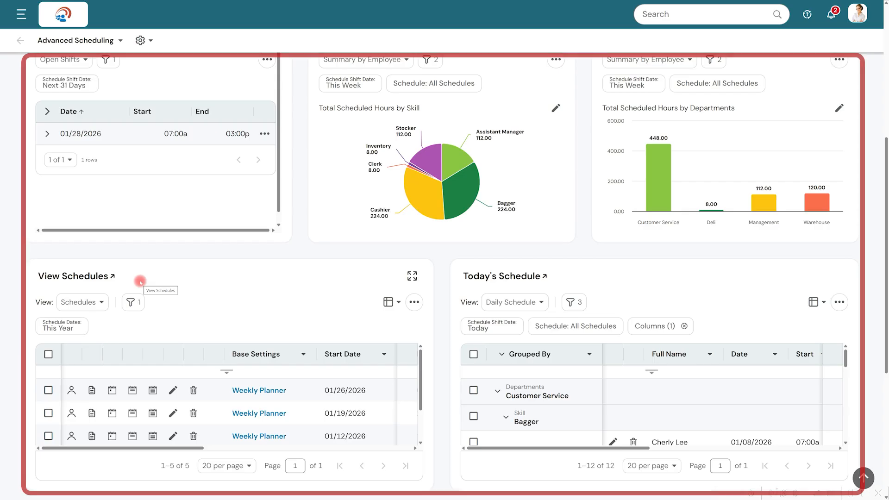
{"action": "scroll", "coordinate": [141, 282], "scroll_direction": "up", "scroll_amount": 6}
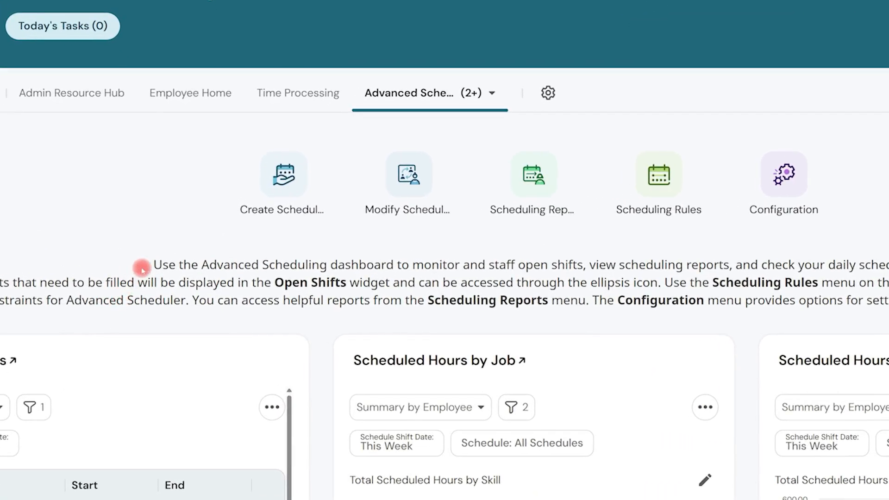
{"action": "left_click", "coordinate": [278, 211]}
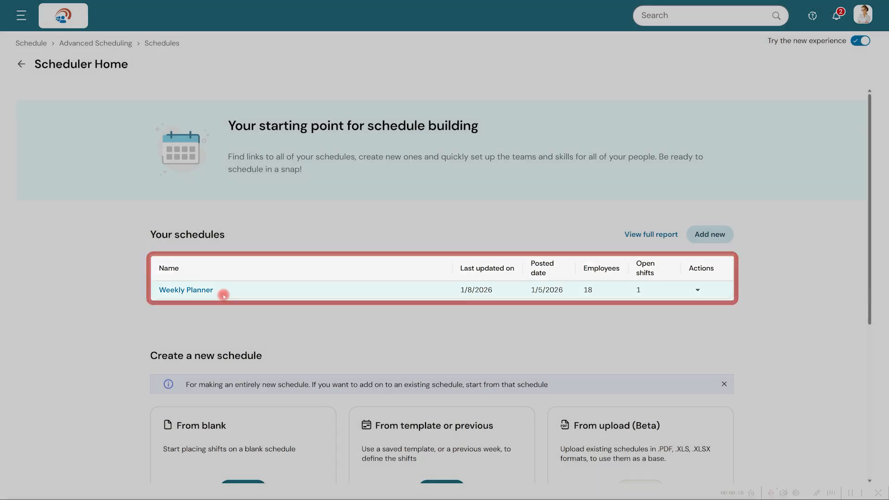
- Open the Weekly Planner schedule from Scheduler Home and advance it to the week of February 2–8
{"action": "scroll", "coordinate": [224, 295], "scroll_direction": "down", "scroll_amount": 4}
{"action": "scroll", "coordinate": [227, 294], "scroll_direction": "down", "scroll_amount": 2}
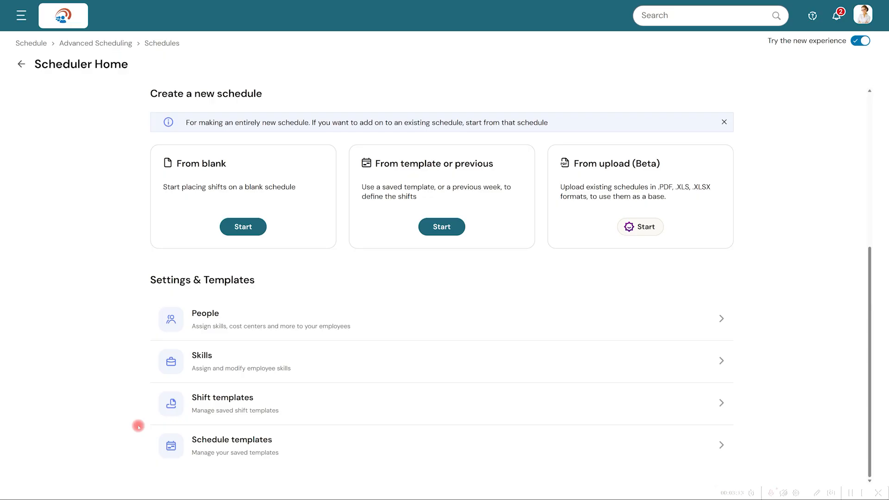
{"action": "scroll", "coordinate": [138, 426], "scroll_direction": "up", "scroll_amount": 3}
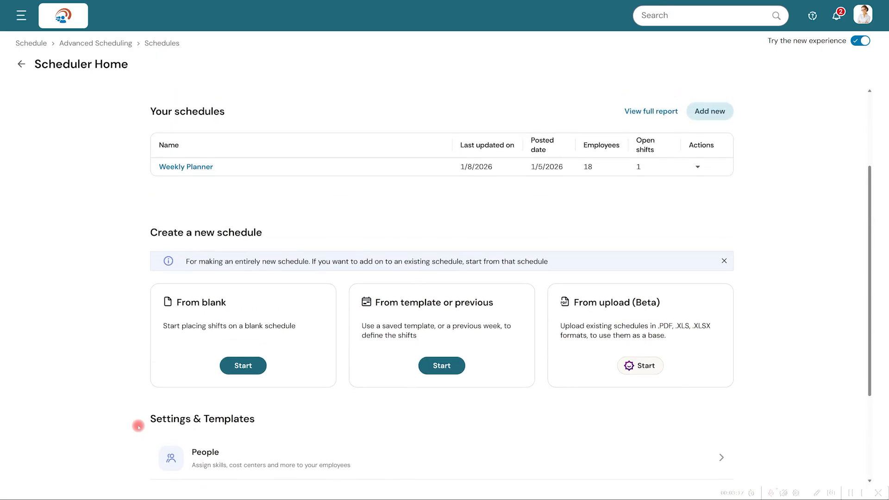
{"action": "scroll", "coordinate": [138, 426], "scroll_direction": "up", "scroll_amount": 2}
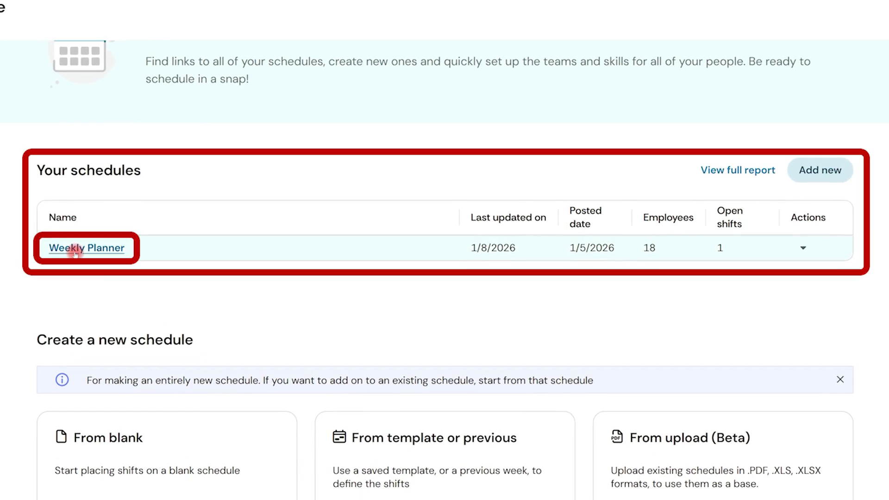
{"action": "left_click", "coordinate": [76, 250]}
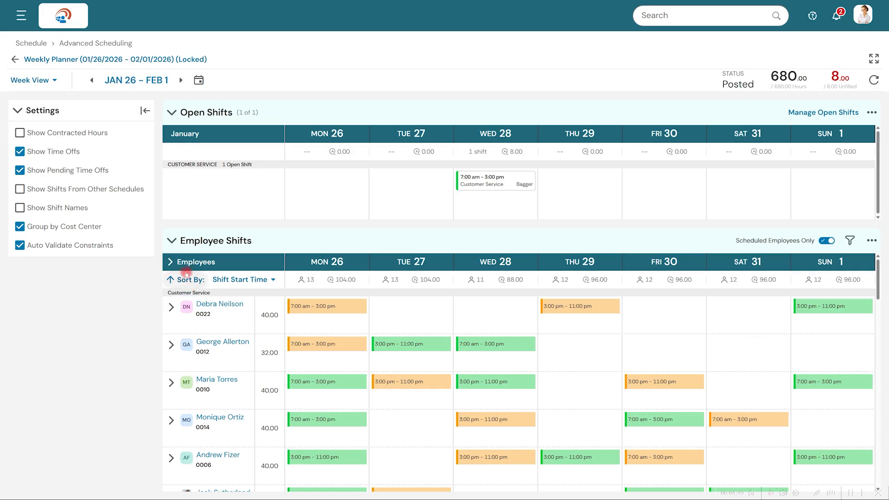
{"action": "left_click", "coordinate": [180, 82]}
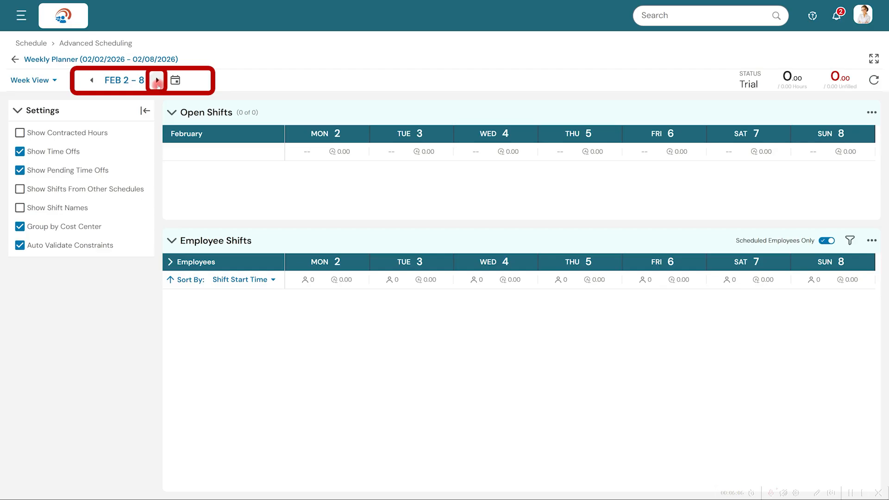
- Import the previously published Weekly Planner schedule of 01/05/2026–01/11/2026 into this week, leaving its shifts as open shifts
{"action": "left_click", "coordinate": [873, 241]}
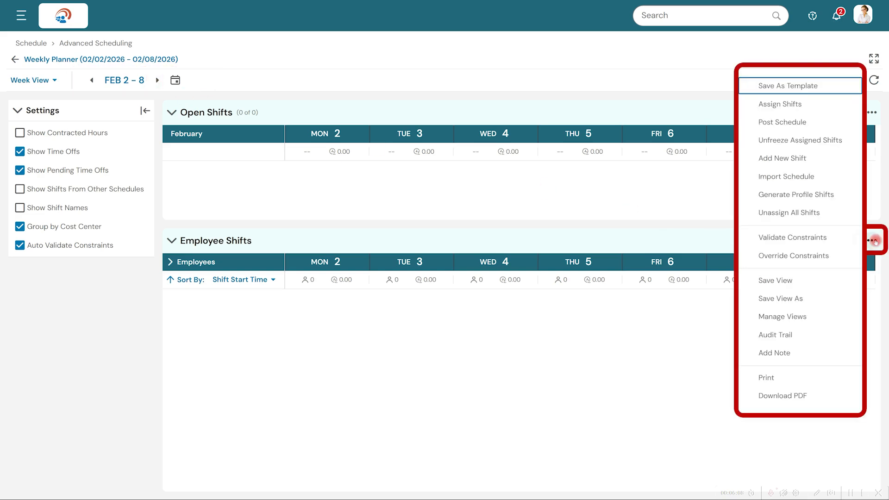
{"action": "left_click", "coordinate": [844, 179]}
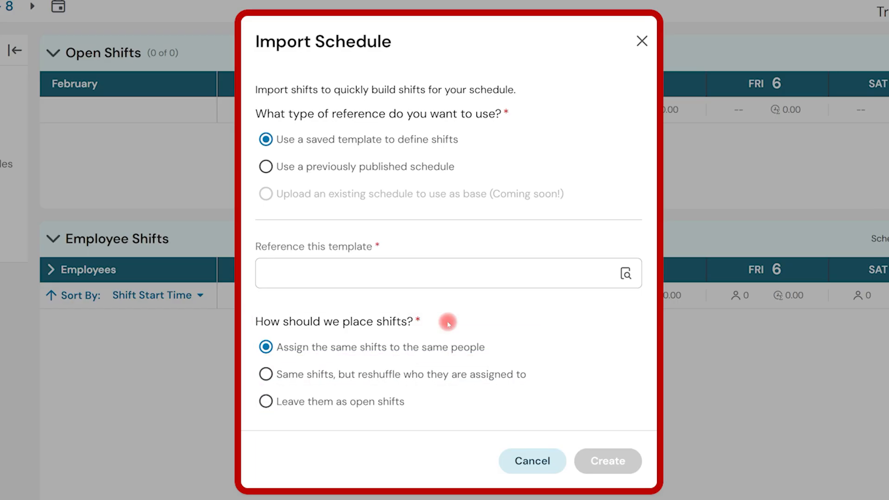
{"action": "left_click", "coordinate": [266, 166]}
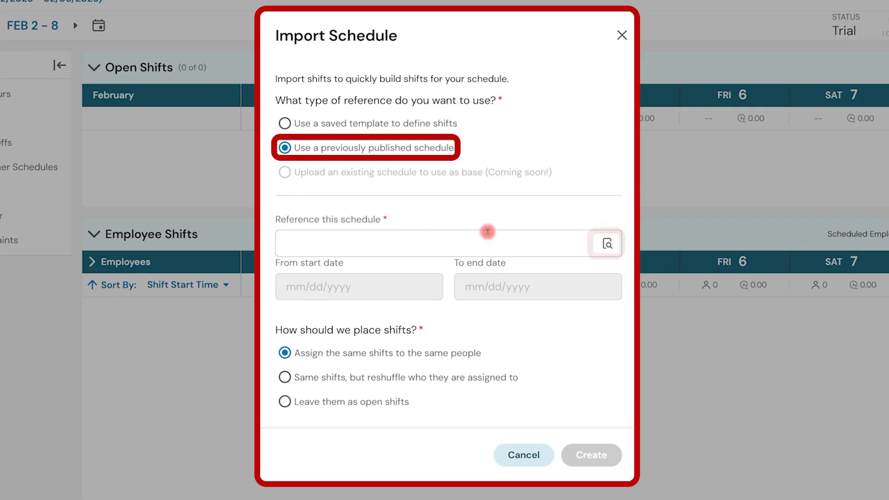
{"action": "left_click", "coordinate": [608, 244]}
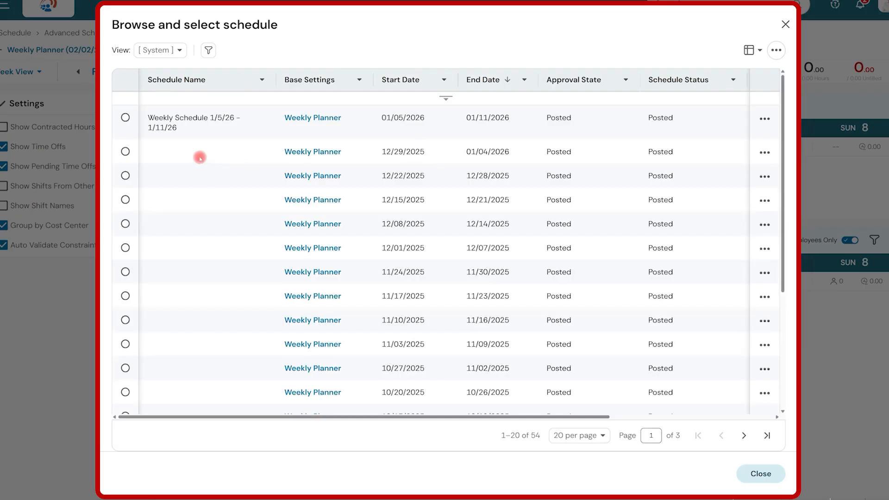
{"action": "left_click", "coordinate": [125, 121]}
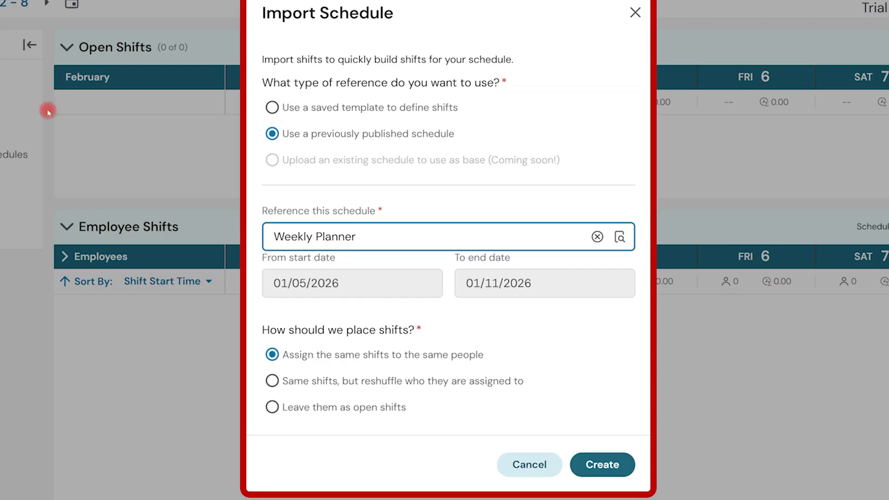
{"action": "left_click", "coordinate": [288, 416]}
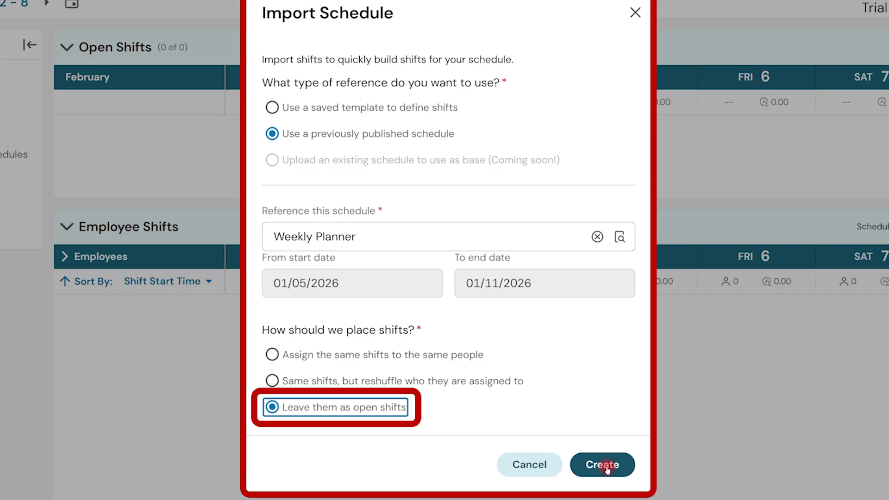
{"action": "left_click", "coordinate": [606, 465]}
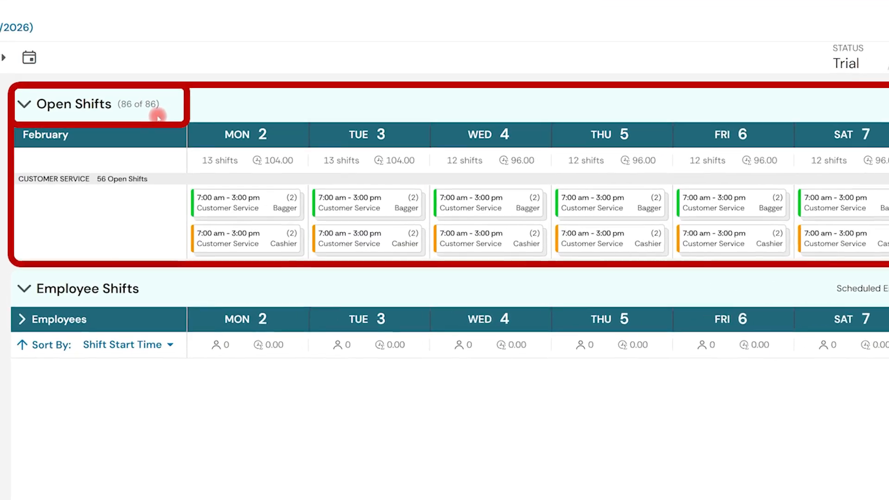
- Inspect the details and assignment option of Monday's 7:00 am – 3:00 pm Customer Service Bagger open shift
{"action": "left_click", "coordinate": [235, 197]}
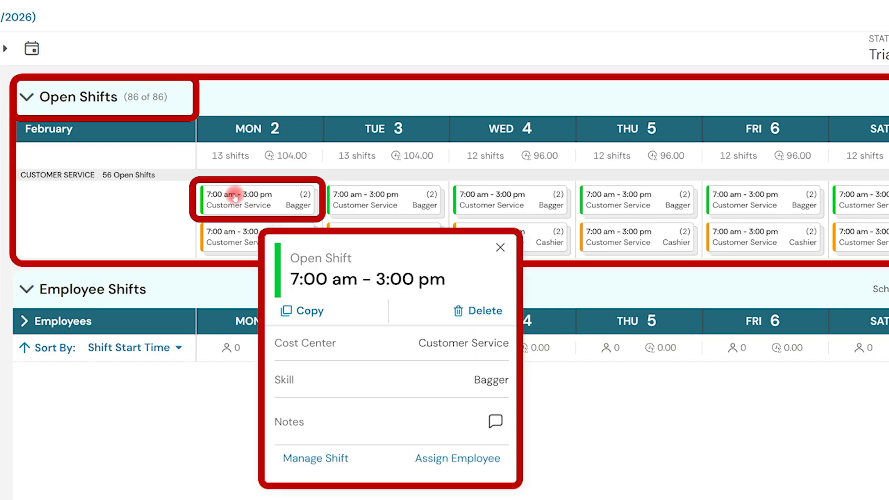
{"action": "left_click", "coordinate": [462, 455]}
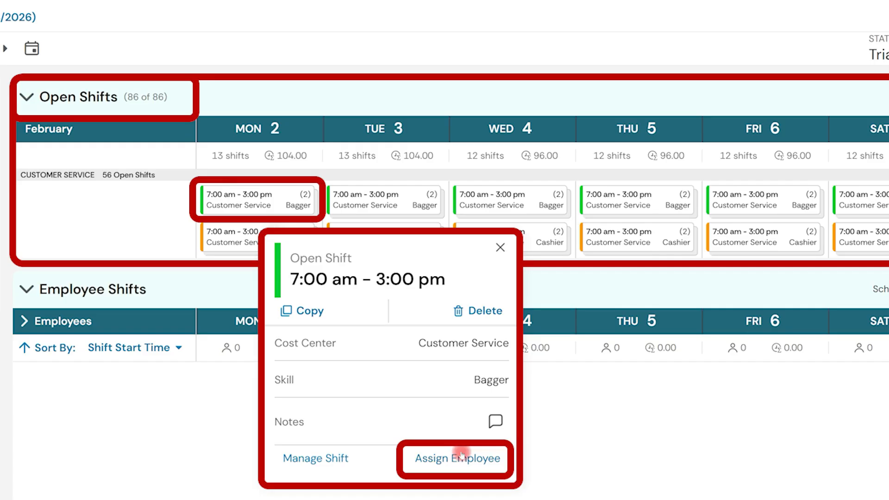
{"action": "left_click", "coordinate": [578, 431]}
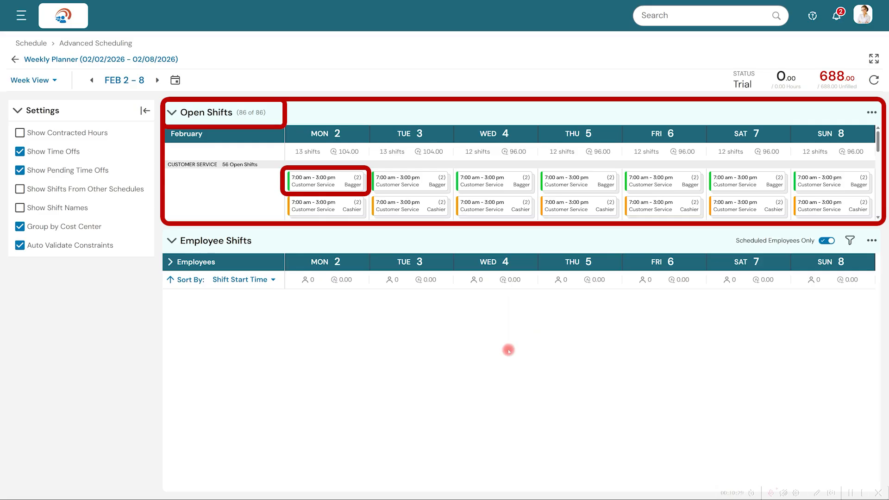
- Run automatic shift assignment to distribute the week's open shifts among the employees
{"action": "left_click", "coordinate": [872, 241]}
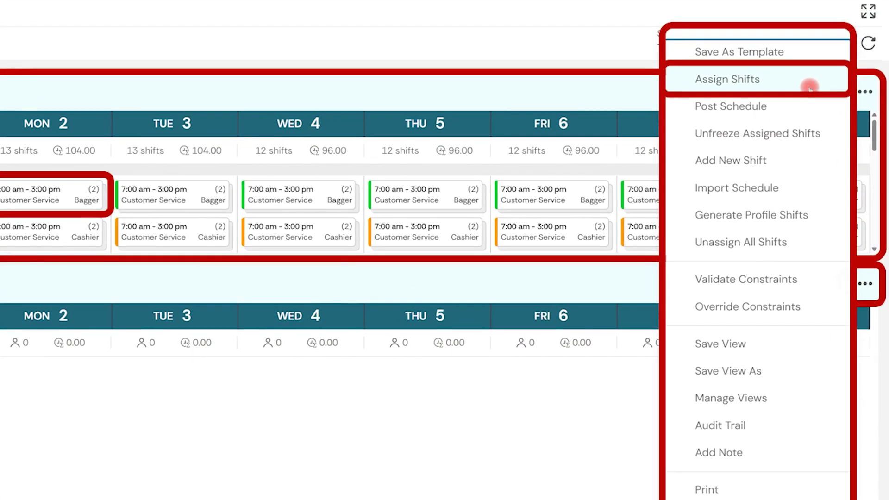
{"action": "left_click", "coordinate": [810, 87]}
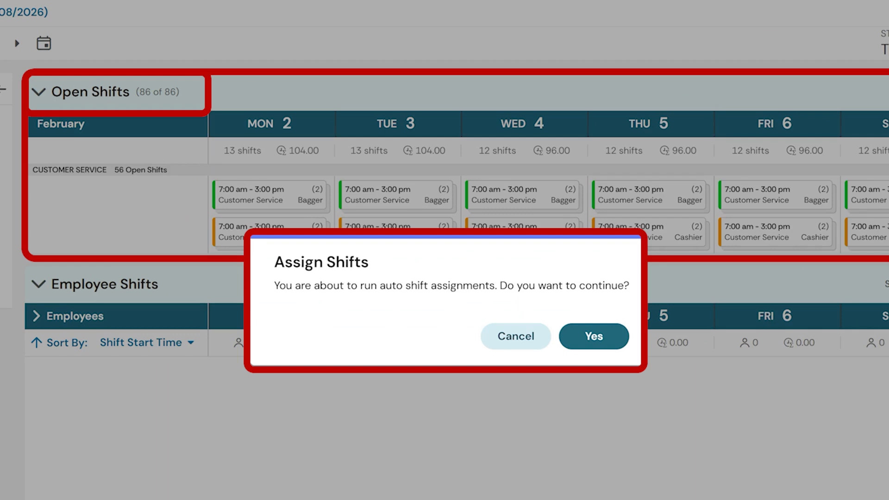
{"action": "left_click", "coordinate": [621, 335]}
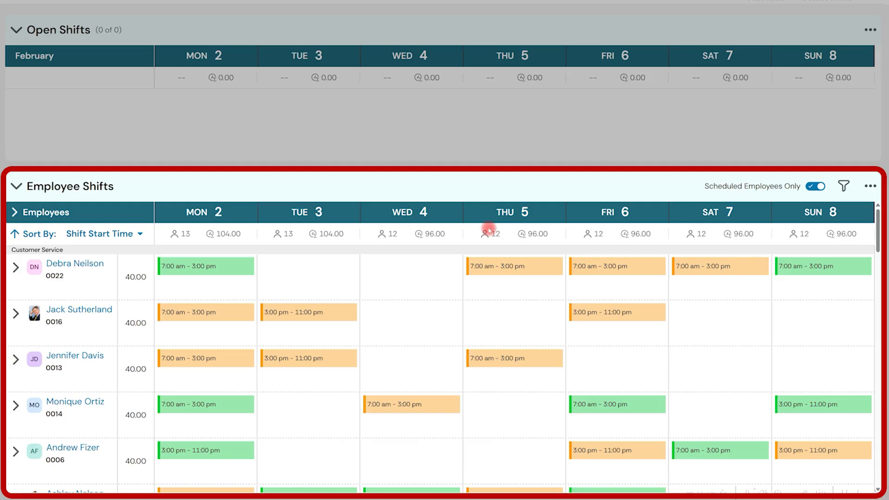
- Review the assigned employee shifts across all cost centers and refresh the schedule's hour totals
{"action": "scroll", "coordinate": [488, 230], "scroll_direction": "down", "scroll_amount": 5}
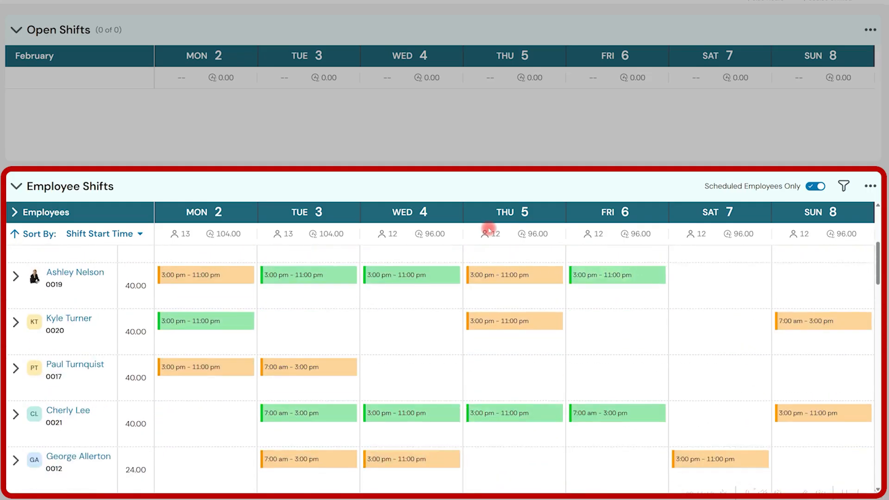
{"action": "scroll", "coordinate": [489, 230], "scroll_direction": "down", "scroll_amount": 7}
{"action": "scroll", "coordinate": [489, 230], "scroll_direction": "down", "scroll_amount": 4}
{"action": "scroll", "coordinate": [488, 229], "scroll_direction": "down", "scroll_amount": 8}
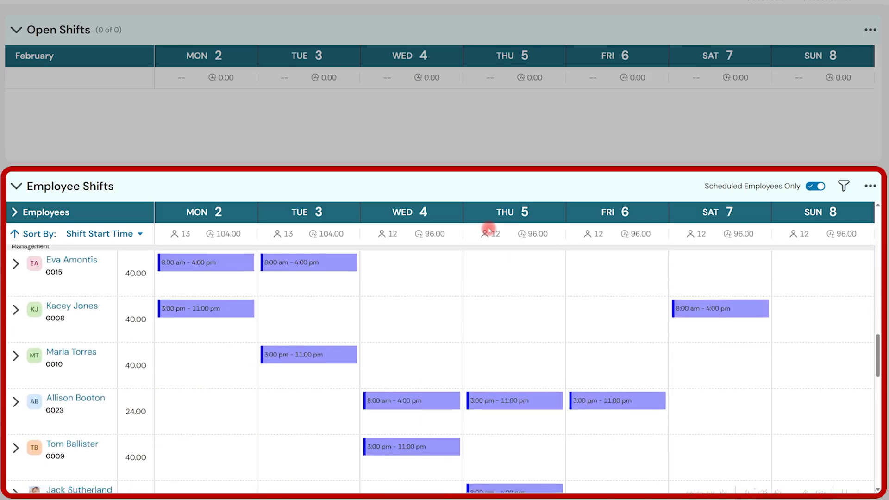
{"action": "scroll", "coordinate": [488, 230], "scroll_direction": "down", "scroll_amount": 1}
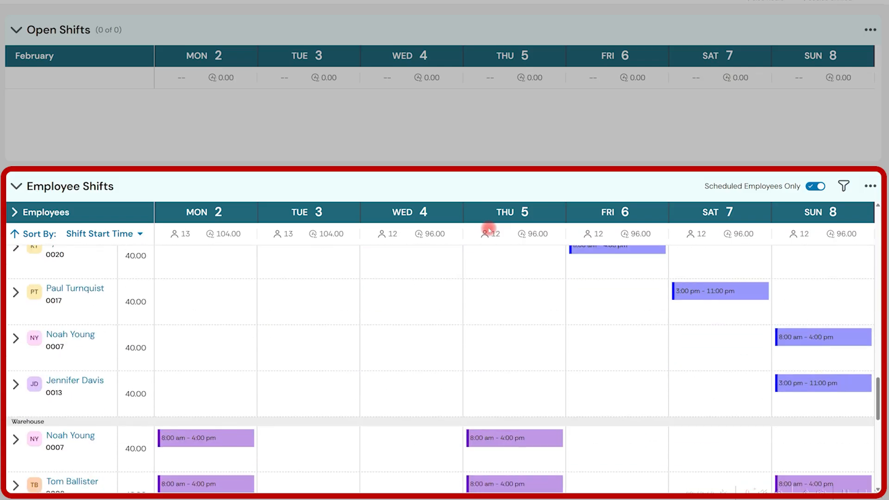
{"action": "scroll", "coordinate": [488, 229], "scroll_direction": "down", "scroll_amount": 4}
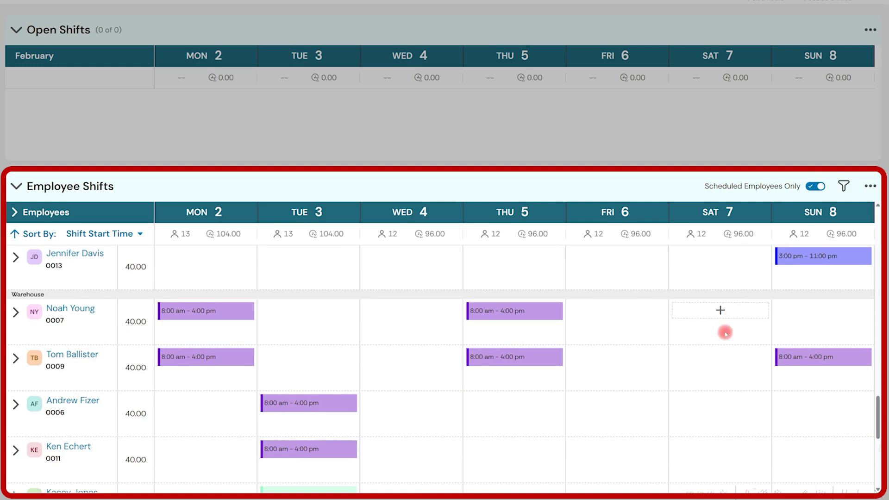
{"action": "left_click_drag", "start_coordinate": [878, 413], "coordinate": [876, 216]}
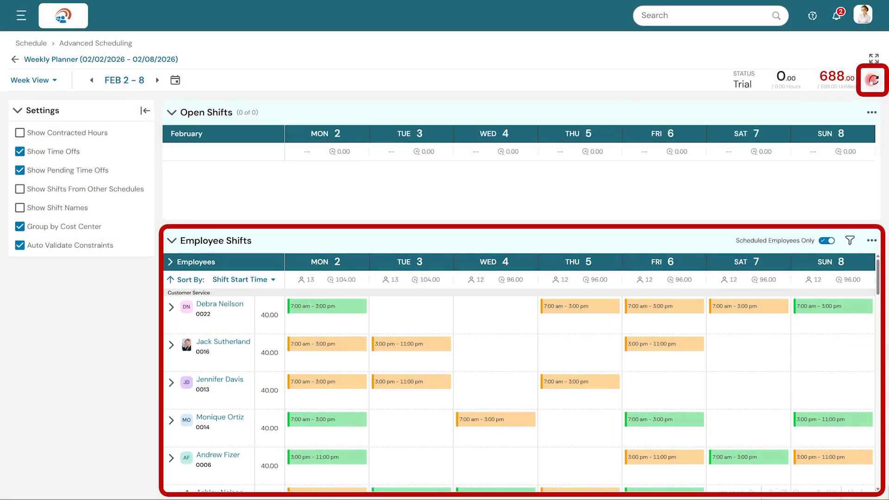
{"action": "left_click", "coordinate": [873, 83]}
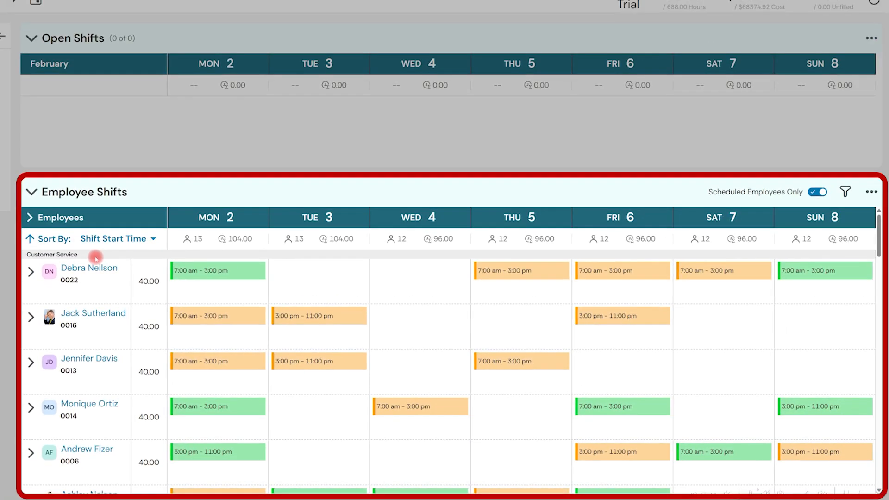
- Review the assigned employee shifts from the Customer Service group through the Deli and Management groups
{"action": "scroll", "coordinate": [96, 258], "scroll_direction": "down", "scroll_amount": 3}
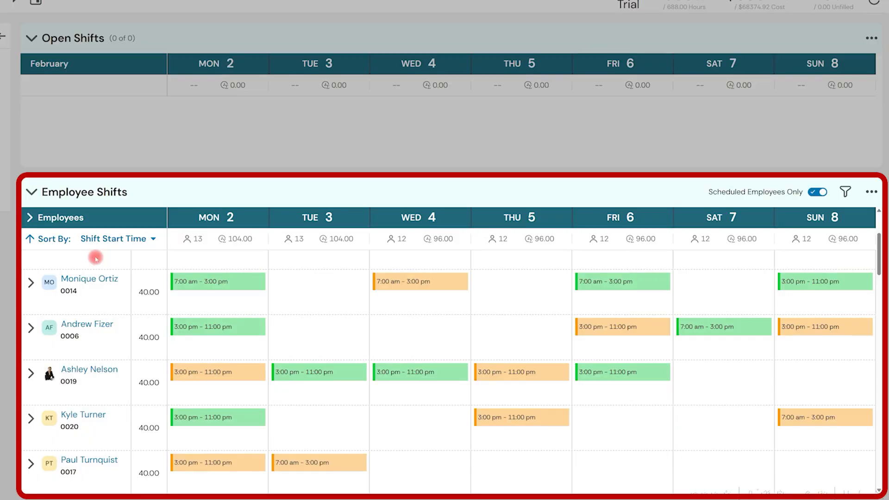
{"action": "scroll", "coordinate": [96, 258], "scroll_direction": "down", "scroll_amount": 4}
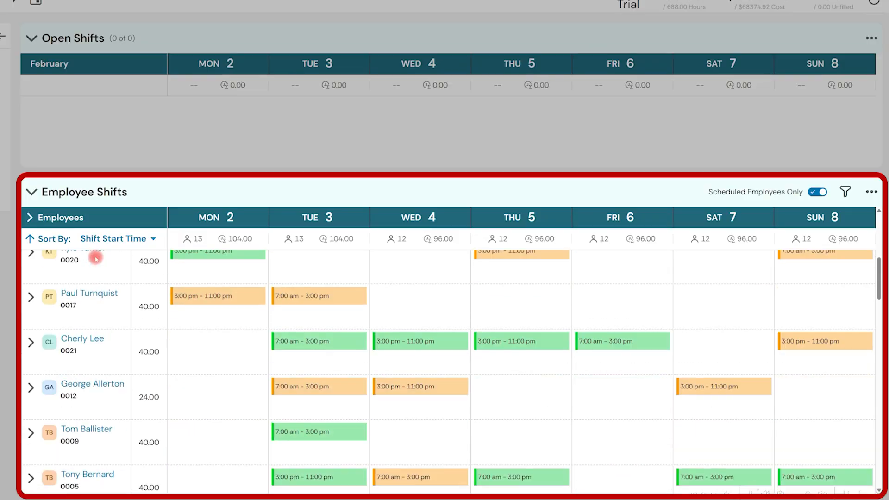
{"action": "scroll", "coordinate": [96, 258], "scroll_direction": "down", "scroll_amount": 3}
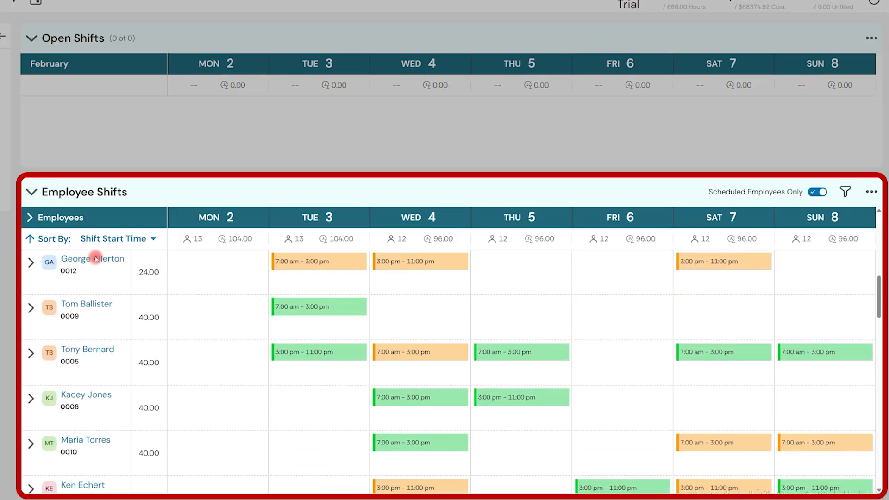
{"action": "scroll", "coordinate": [96, 258], "scroll_direction": "down", "scroll_amount": 2}
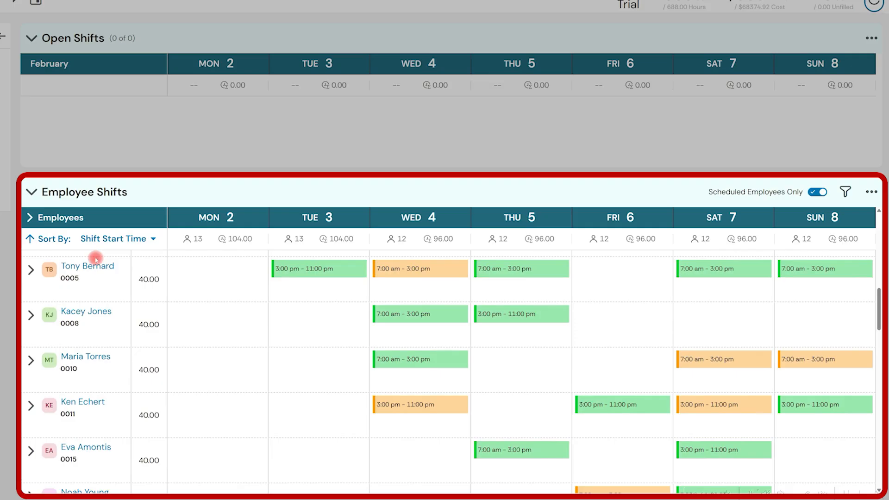
{"action": "scroll", "coordinate": [96, 258], "scroll_direction": "down", "scroll_amount": 5}
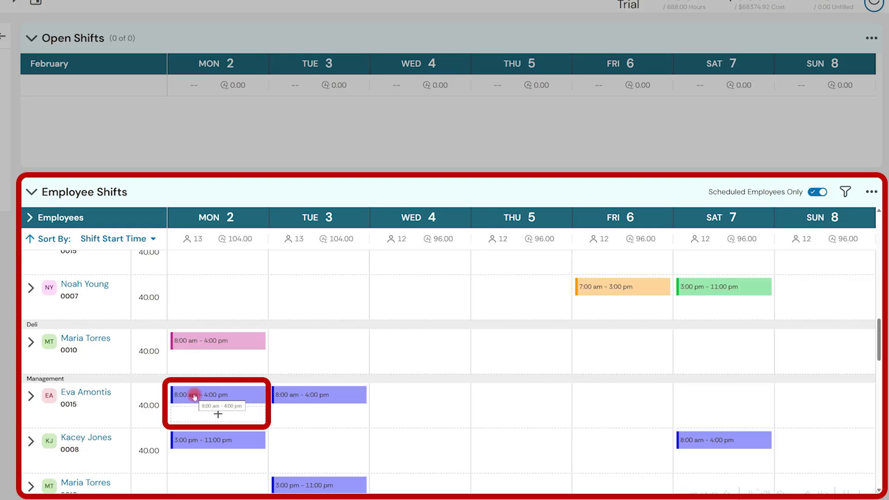
- Start adding a new shift to the schedule and select only Tuesday, February 3 as its day
{"action": "left_click", "coordinate": [872, 192]}
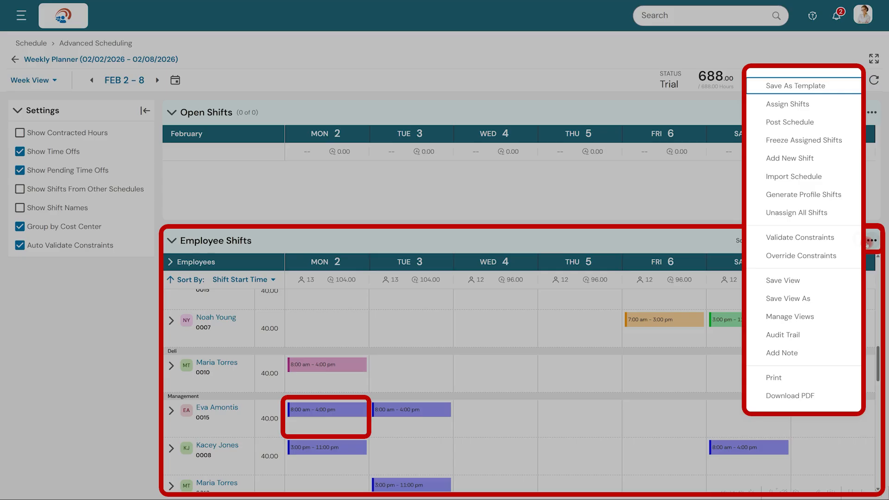
{"action": "left_click", "coordinate": [815, 159]}
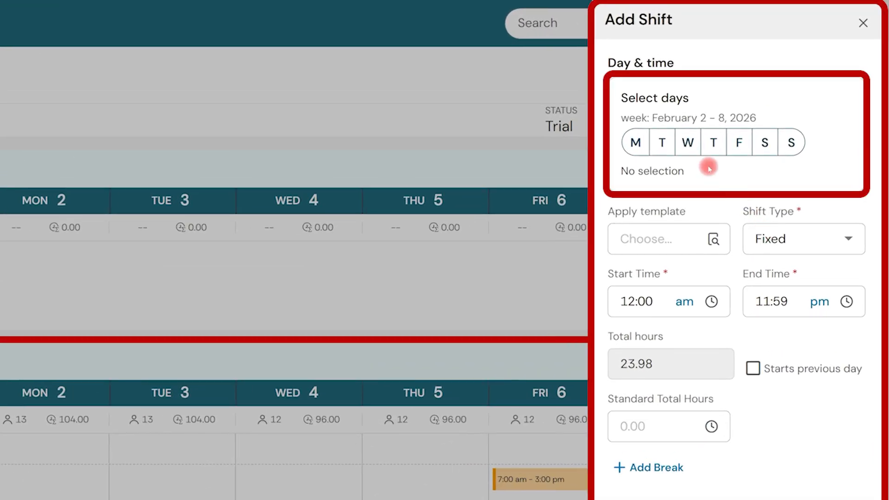
{"action": "left_click", "coordinate": [663, 144]}
{"action": "left_click", "coordinate": [687, 146]}
{"action": "left_click", "coordinate": [705, 147]}
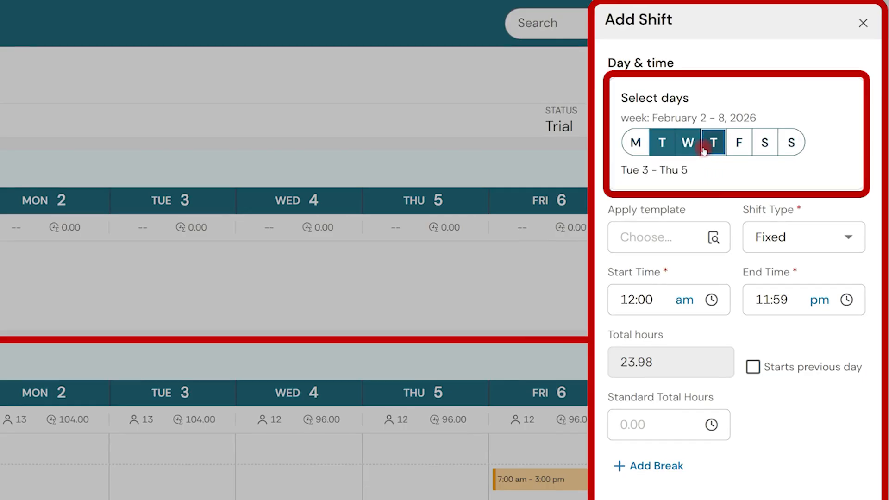
{"action": "left_click", "coordinate": [704, 150]}
{"action": "left_click", "coordinate": [688, 144]}
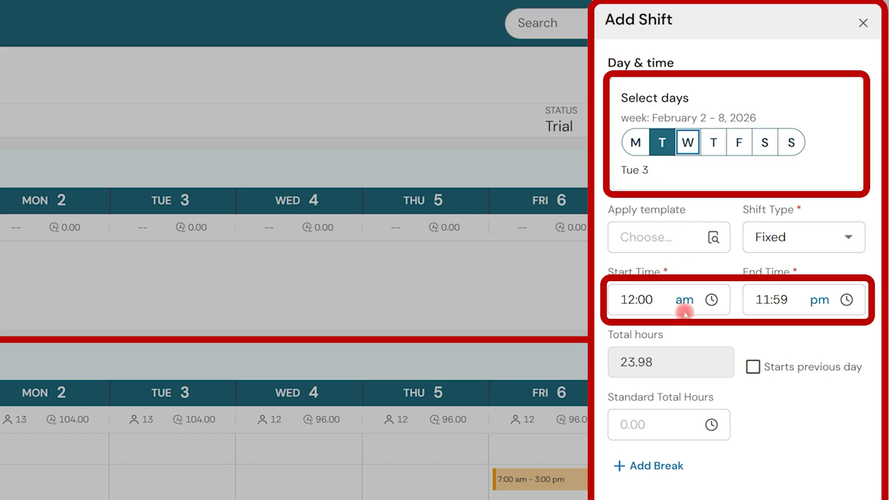
- Set the new shift's start time to 8:00 am and its end time to 4:00 pm
{"action": "left_click_drag", "start_coordinate": [651, 299], "coordinate": [613, 305]}
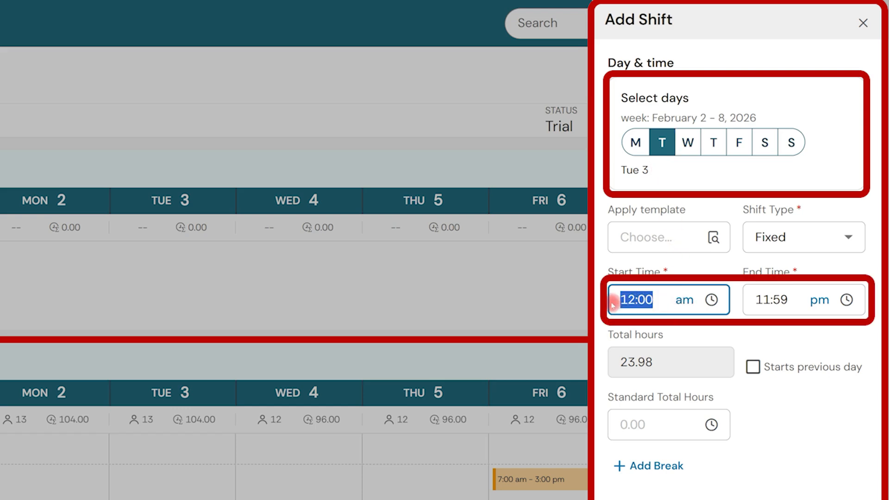
{"action": "type", "text": "8"}
{"action": "key", "text": "Tab"}
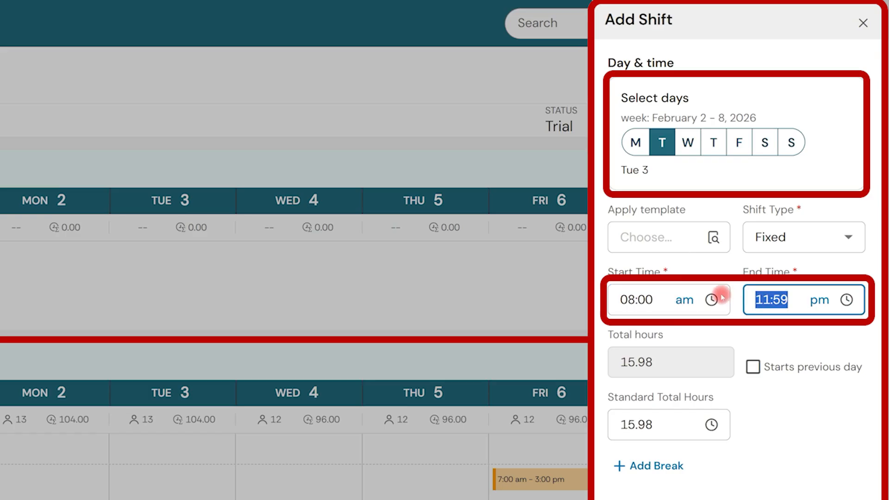
{"action": "type", "text": "4"}
{"action": "key", "text": "Tab"}
{"action": "scroll", "coordinate": [727, 332], "scroll_direction": "down", "scroll_amount": 1}
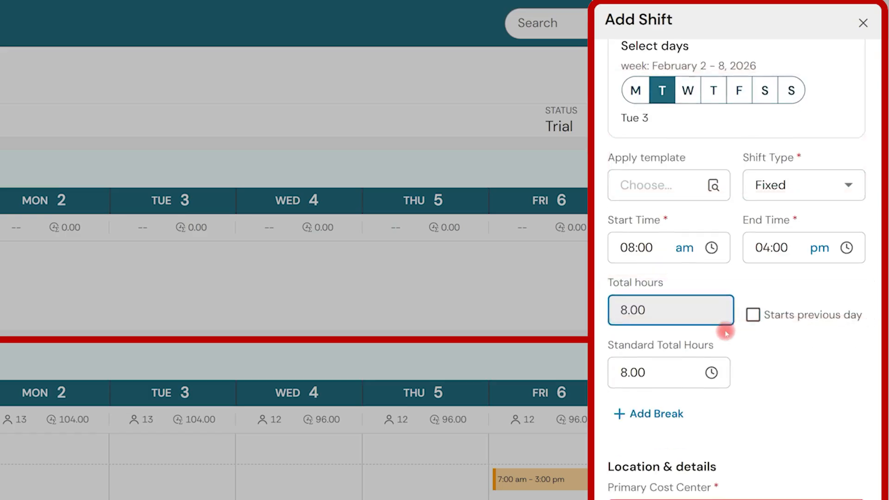
- Set the shift's primary cost center to Bakery and its skill to Clerk, leaving the optional shift name blank
{"action": "scroll", "coordinate": [726, 332], "scroll_direction": "down", "scroll_amount": 3}
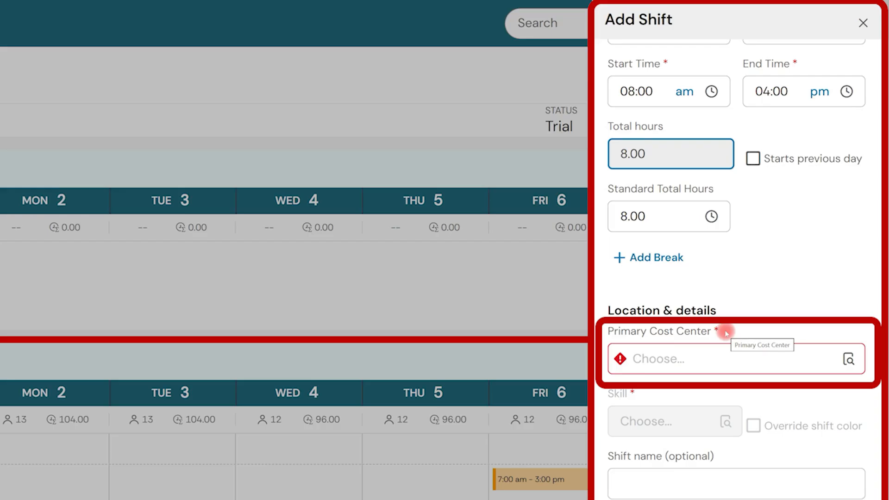
{"action": "left_click", "coordinate": [850, 359]}
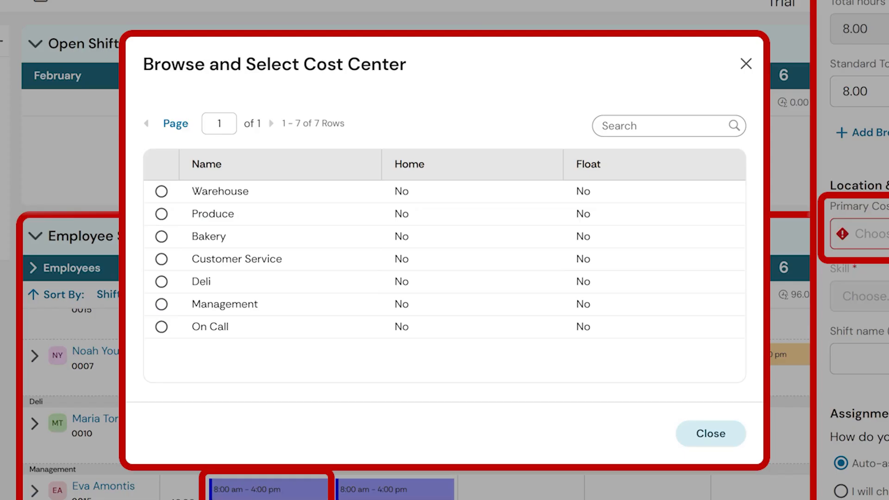
{"action": "left_click", "coordinate": [161, 237]}
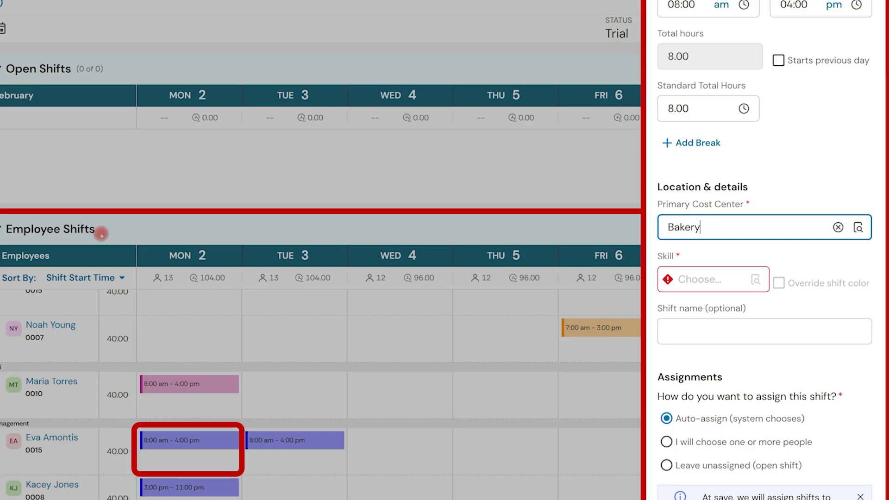
{"action": "left_click", "coordinate": [756, 280]}
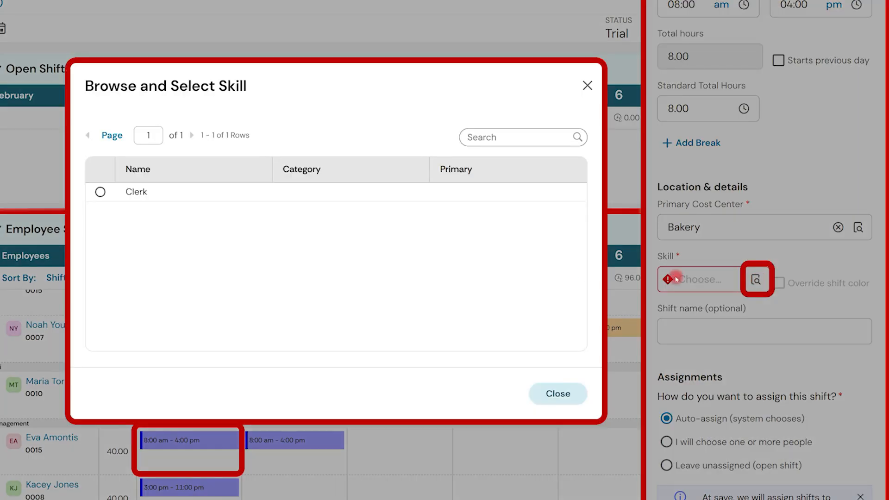
{"action": "left_click", "coordinate": [100, 192]}
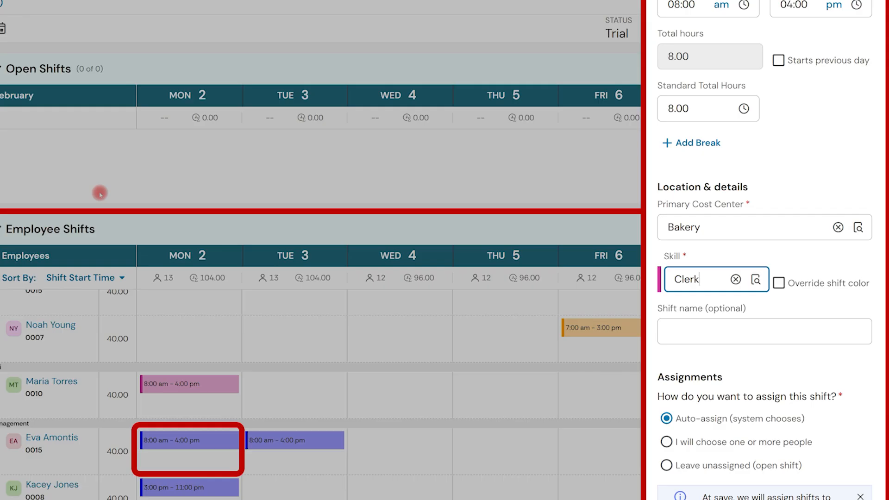
{"action": "left_click", "coordinate": [679, 327]}
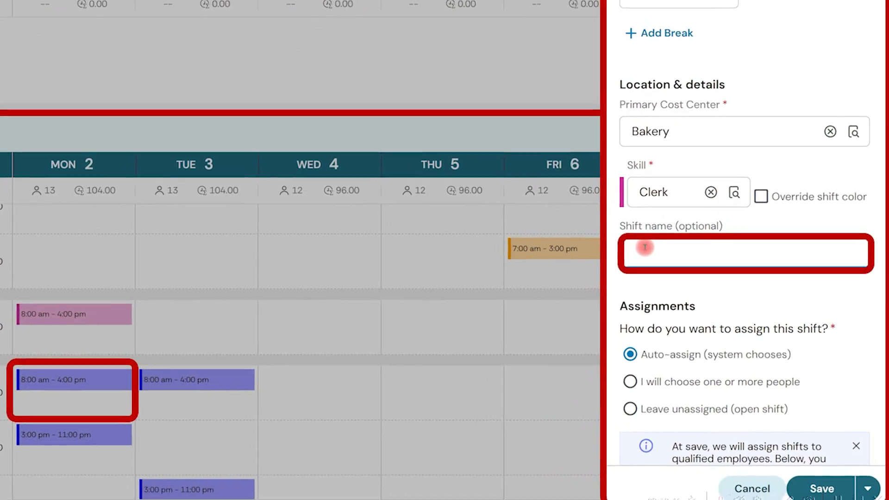
- Check the assignment options and the assigned shift count choices for auto-assigning the new shift
{"action": "scroll", "coordinate": [645, 248], "scroll_direction": "down", "scroll_amount": 3}
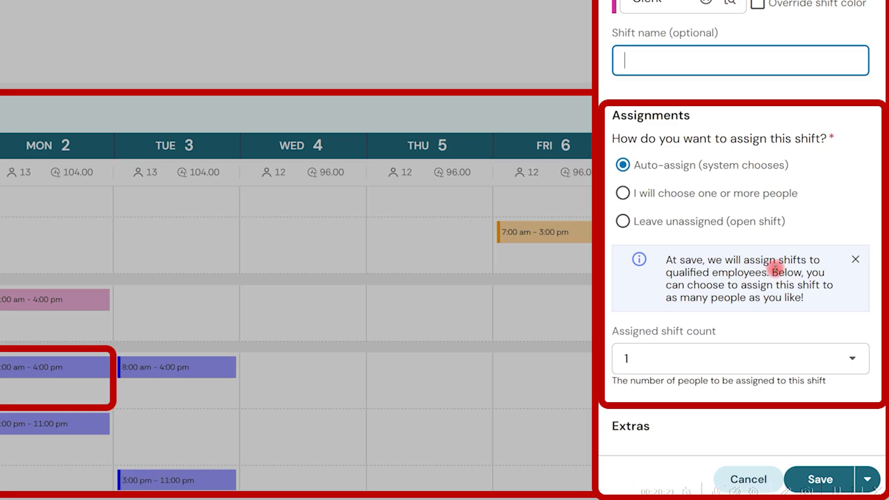
{"action": "left_click", "coordinate": [854, 364]}
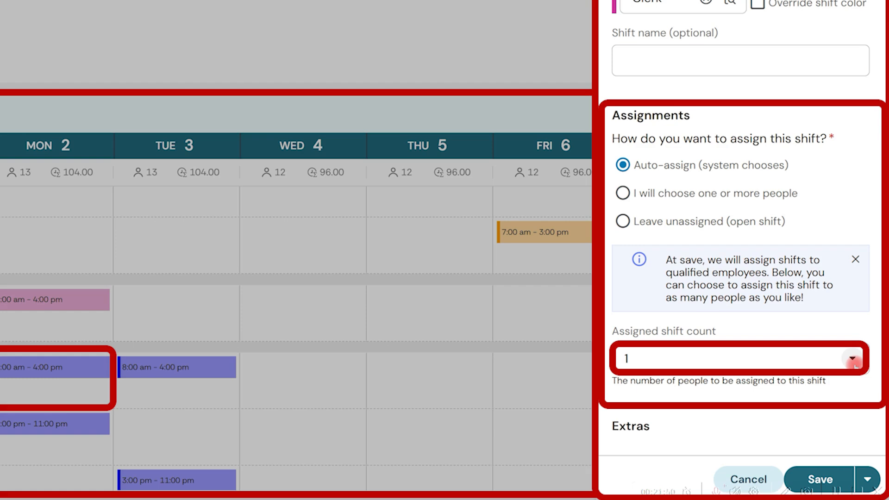
{"action": "left_click", "coordinate": [854, 360]}
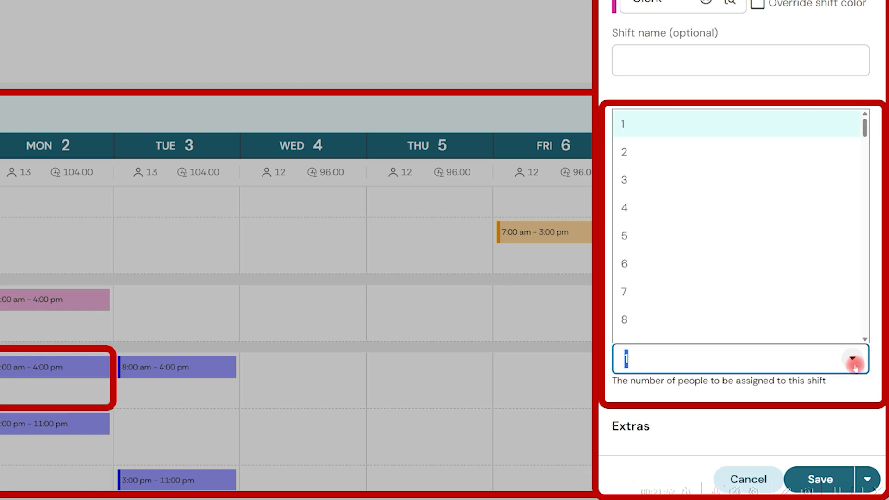
{"action": "left_click", "coordinate": [876, 351]}
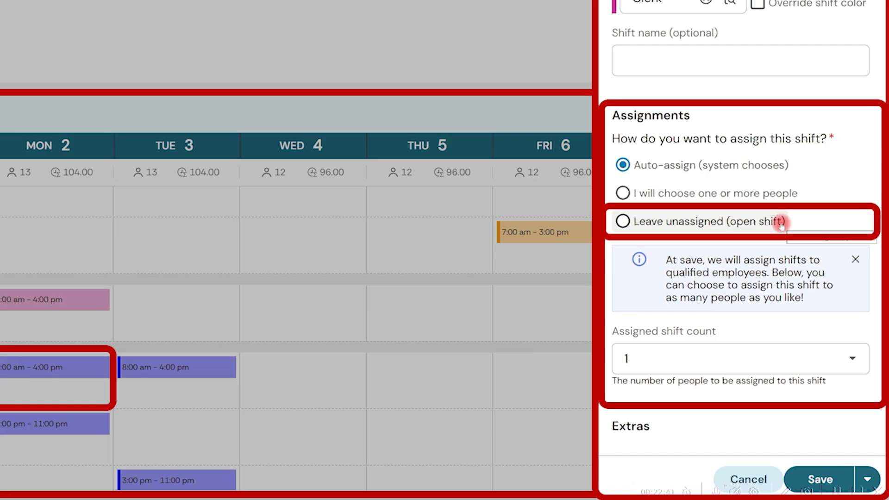
- Choose manual assignment, check the other employees' violations, assign the shift to the listed qualified employee, and save it
{"action": "left_click", "coordinate": [655, 194]}
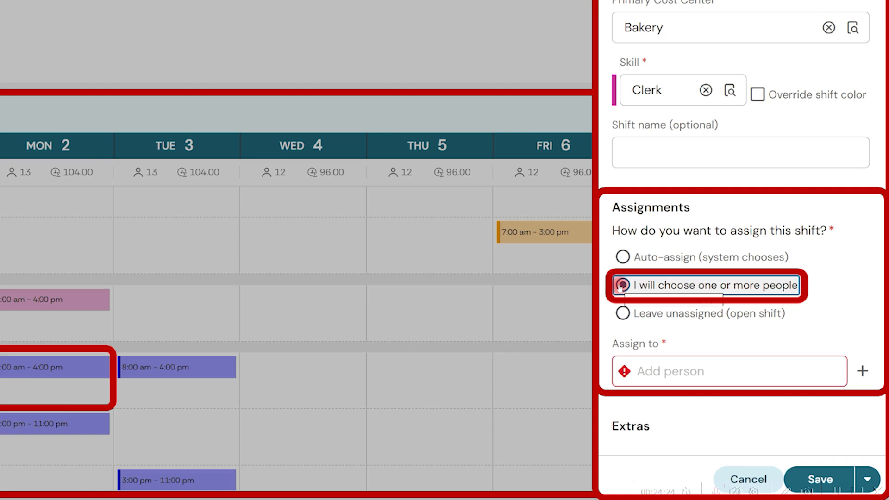
{"action": "left_click", "coordinate": [860, 375]}
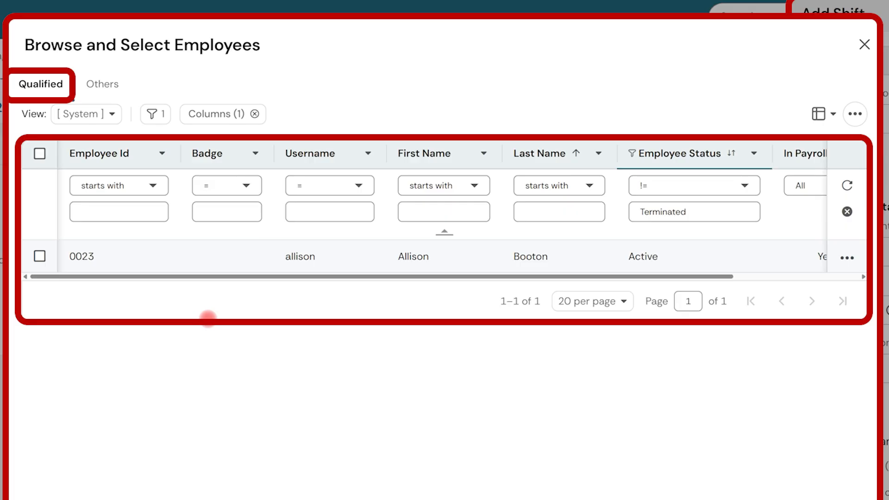
{"action": "left_click", "coordinate": [107, 89]}
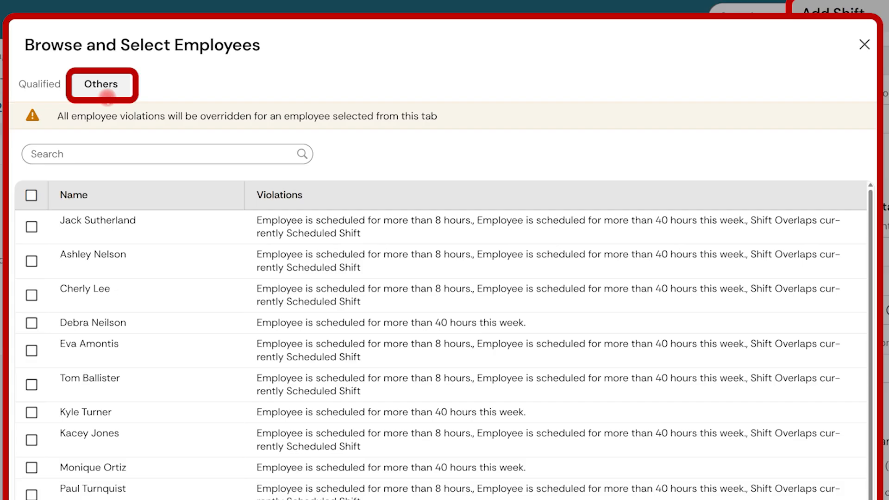
{"action": "left_click", "coordinate": [38, 90]}
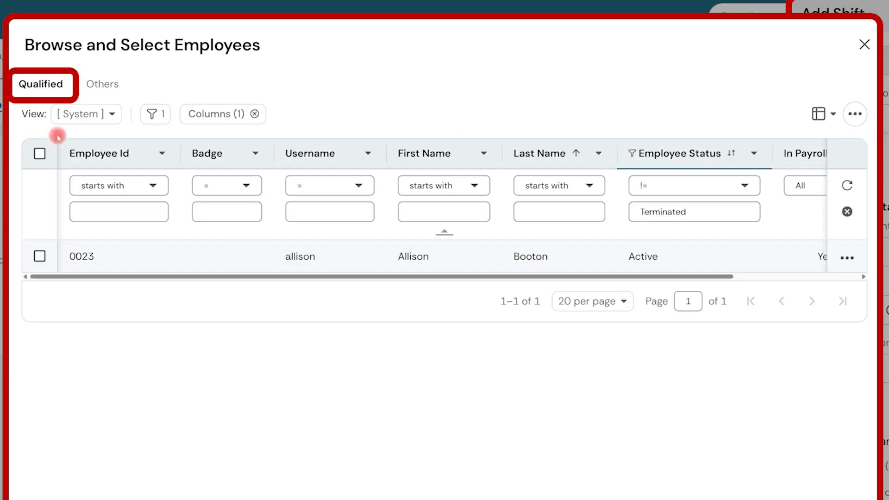
{"action": "left_click", "coordinate": [40, 257]}
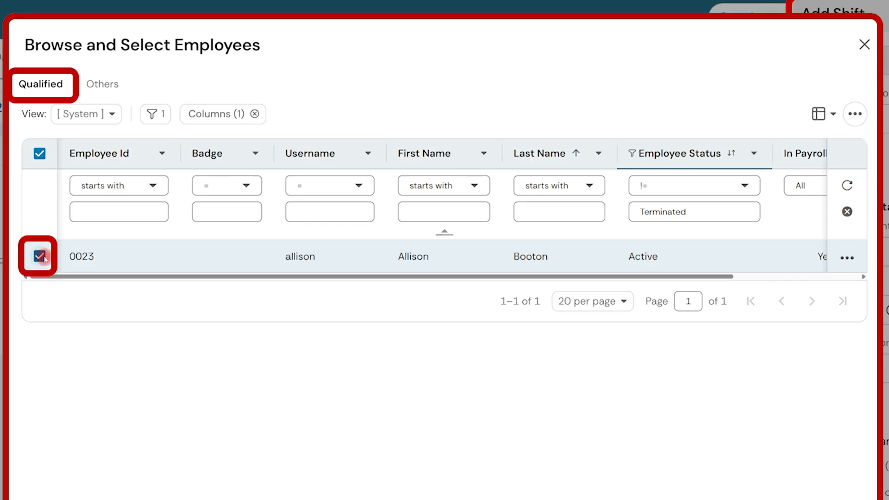
{"action": "left_click", "coordinate": [724, 467]}
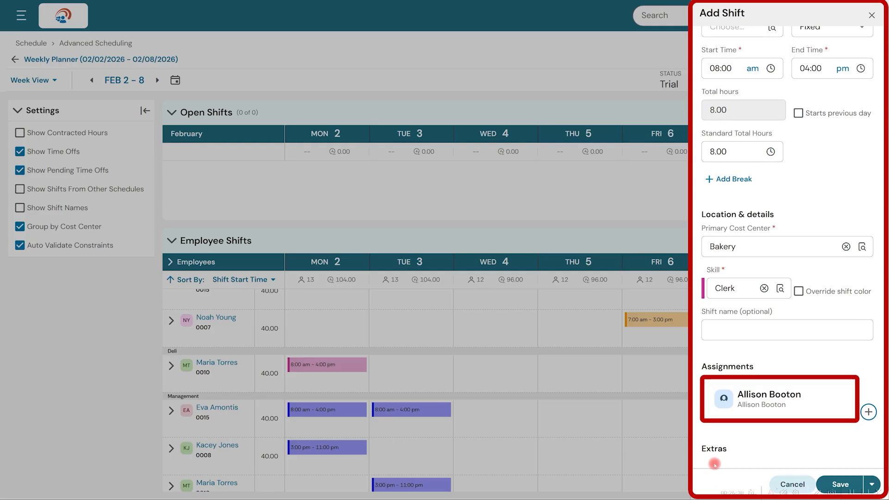
{"action": "left_click", "coordinate": [872, 484]}
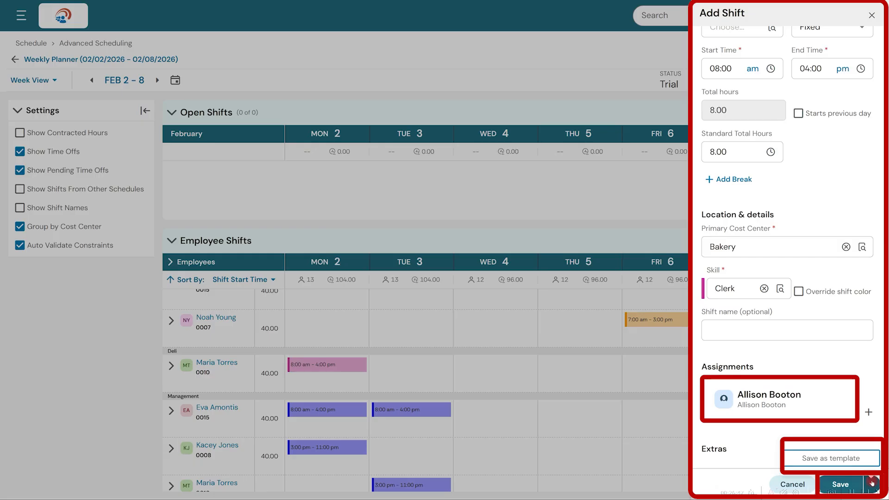
{"action": "left_click", "coordinate": [855, 485]}
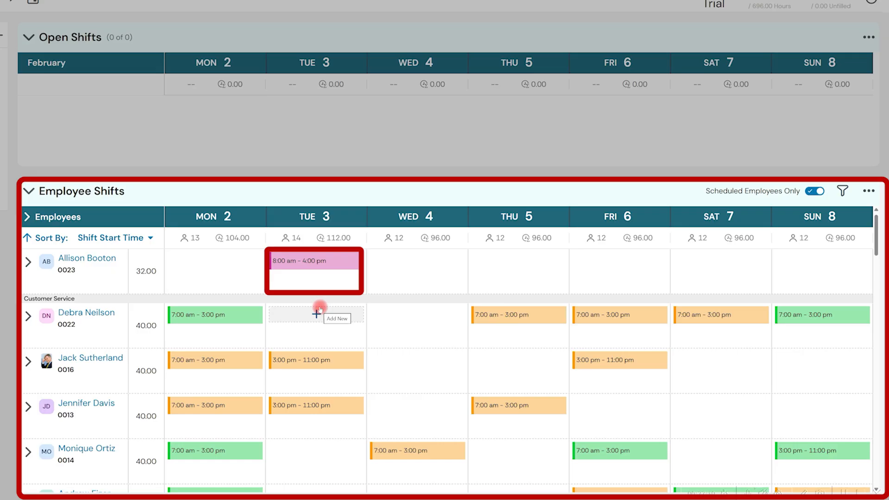
- Inspect the details and management form of the first Customer Service employee's Monday 7:00 am – 3:00 pm Bagger shift without changing it
{"action": "left_click", "coordinate": [248, 314]}
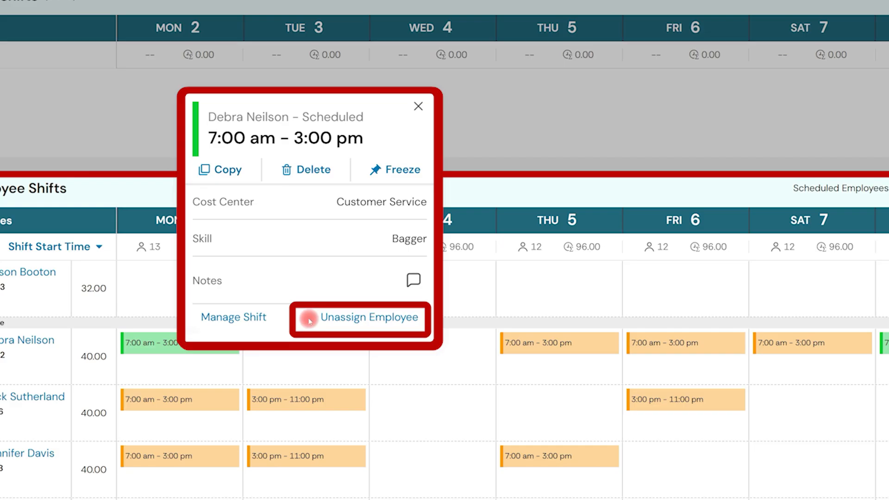
{"action": "left_click", "coordinate": [259, 321]}
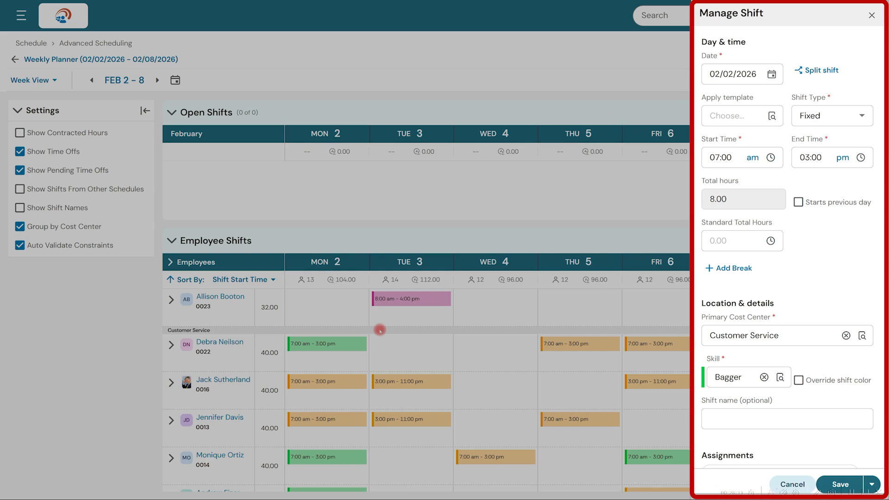
{"action": "left_click", "coordinate": [793, 484]}
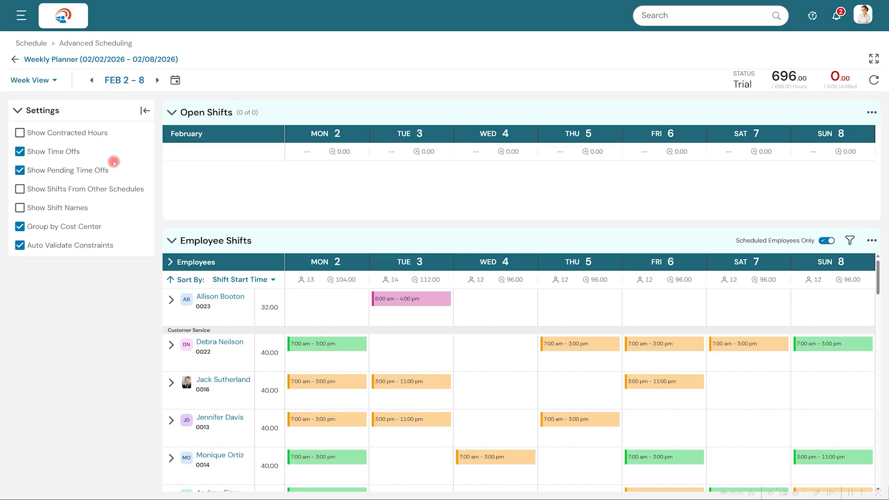
- Switch the schedule to the day view for Monday, February 2
{"action": "left_click", "coordinate": [52, 83]}
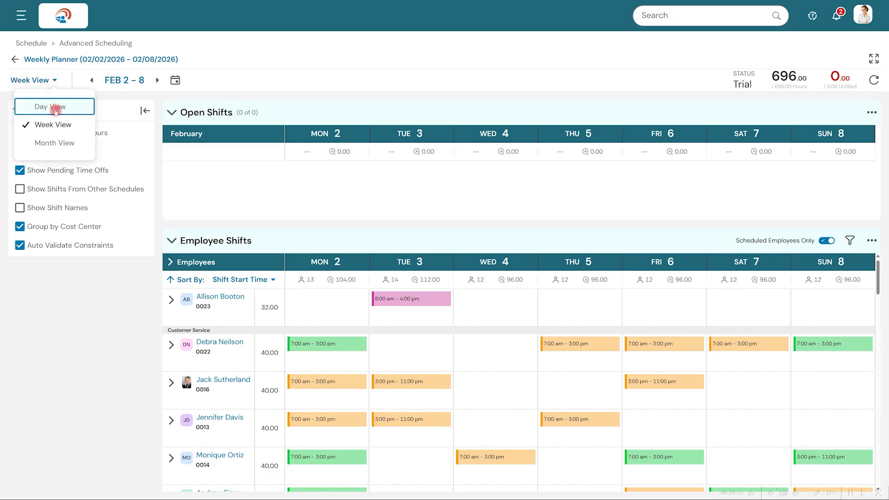
{"action": "left_click", "coordinate": [55, 111]}
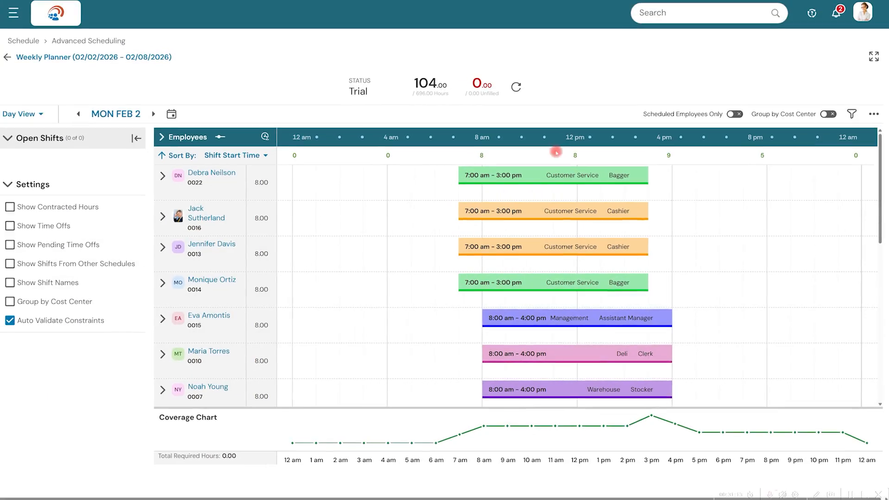
- Review the Tuesday, February 3 and Wednesday, February 4 day schedules, and return to the week view
{"action": "left_click", "coordinate": [156, 117]}
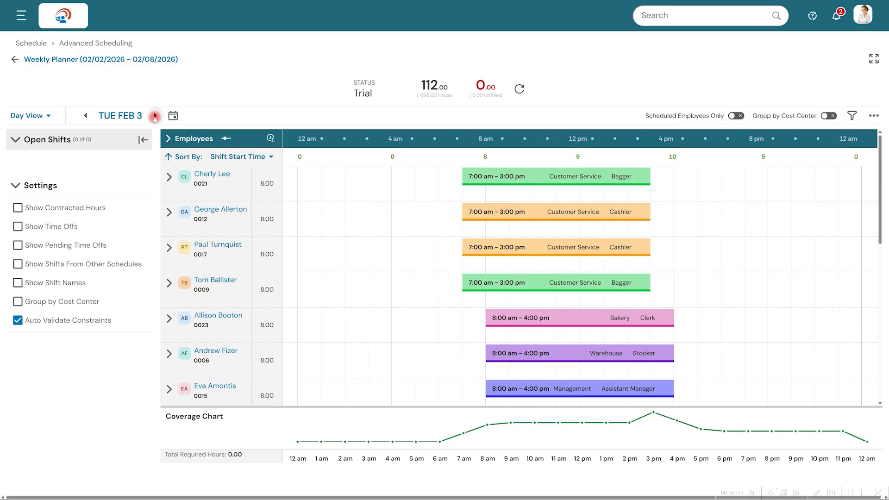
{"action": "left_click", "coordinate": [155, 117]}
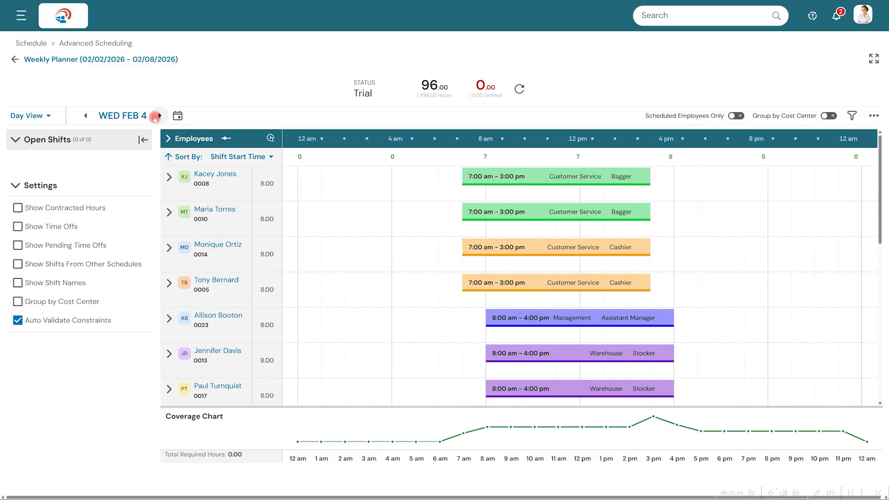
{"action": "left_click", "coordinate": [47, 116]}
{"action": "left_click", "coordinate": [47, 160]}
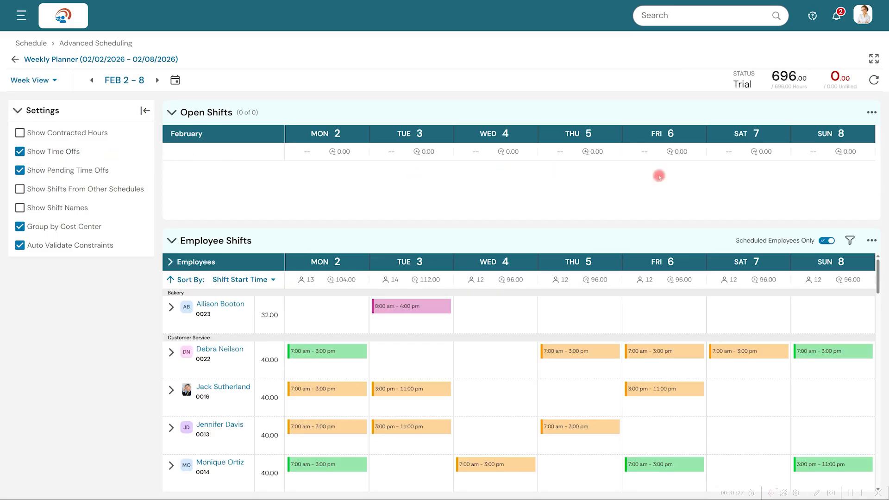
- Post the Weekly Planner (02/02/2026 - 02/08/2026) schedule and confirm the posting
{"action": "left_click", "coordinate": [871, 241]}
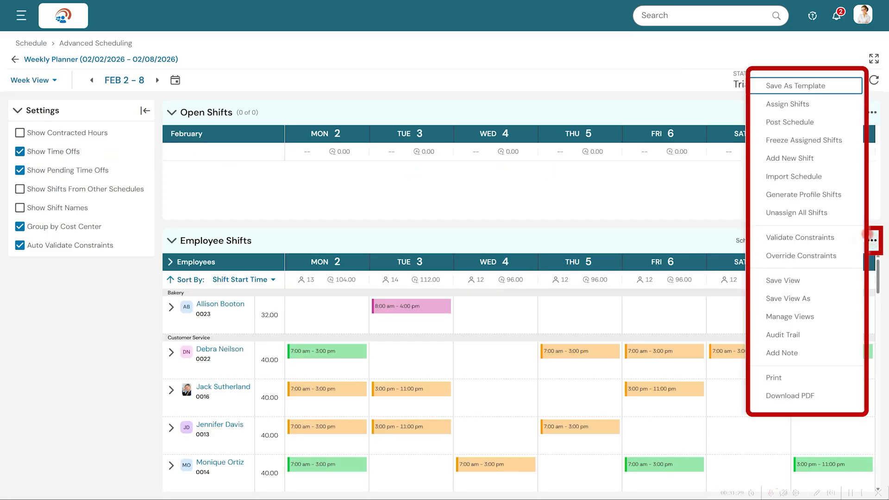
{"action": "left_click", "coordinate": [810, 122]}
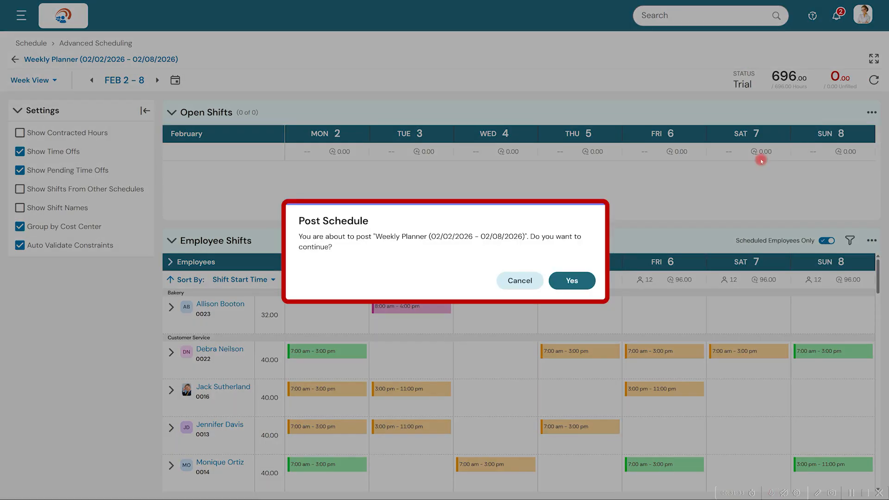
{"action": "left_click", "coordinate": [581, 281]}
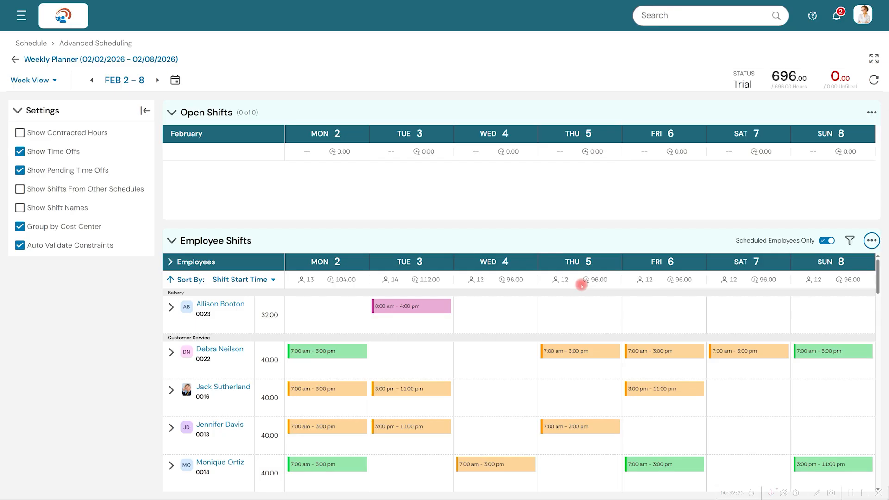
- From the home dashboard, inspect the 01/28/2026 open shift and its qualified employees, leaving the shift unassigned
{"action": "left_click", "coordinate": [70, 17]}
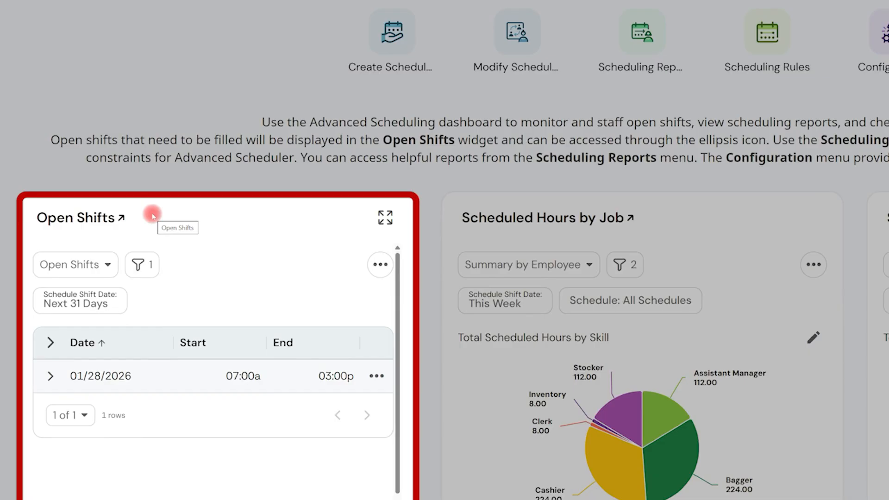
{"action": "left_click", "coordinate": [377, 376]}
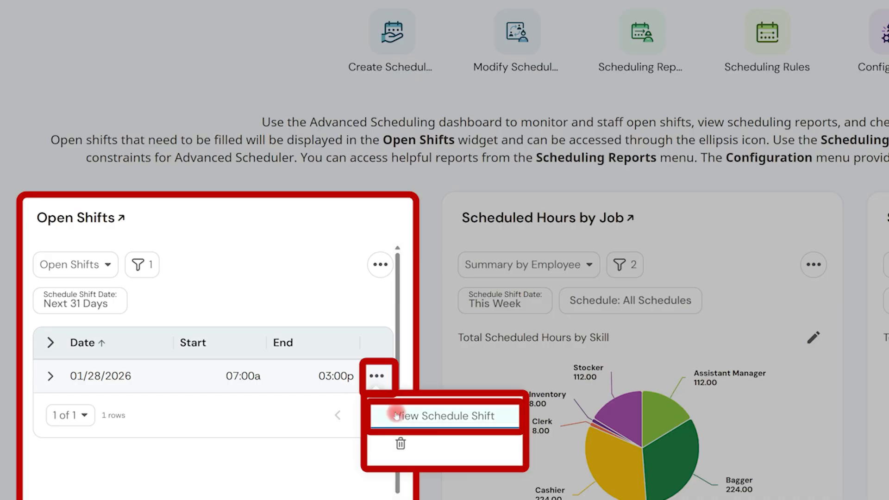
{"action": "left_click", "coordinate": [398, 415]}
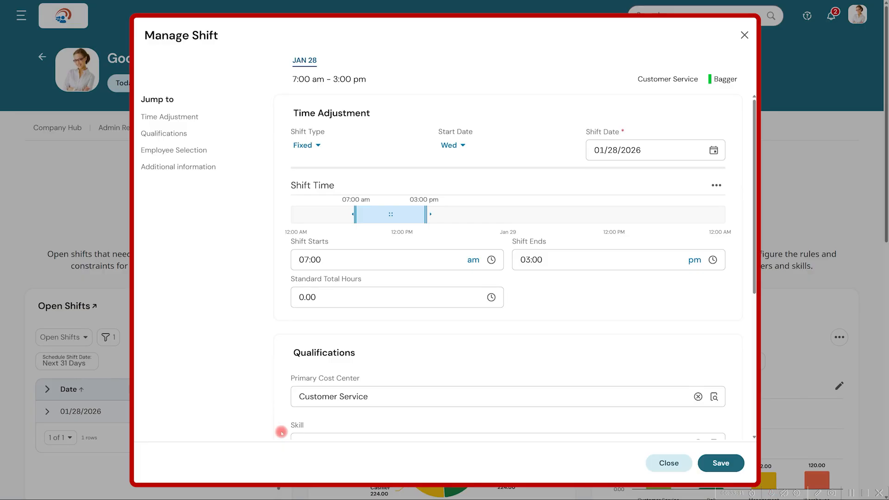
{"action": "scroll", "coordinate": [281, 433], "scroll_direction": "down", "scroll_amount": 5}
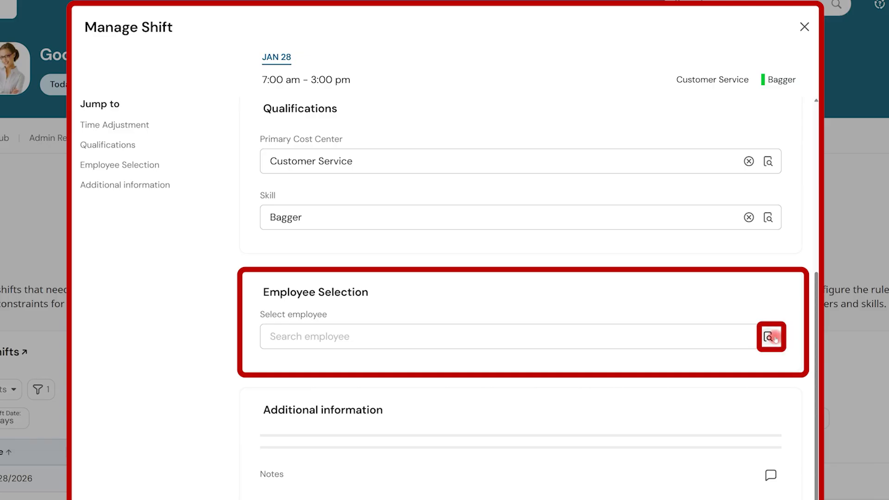
{"action": "left_click", "coordinate": [769, 338]}
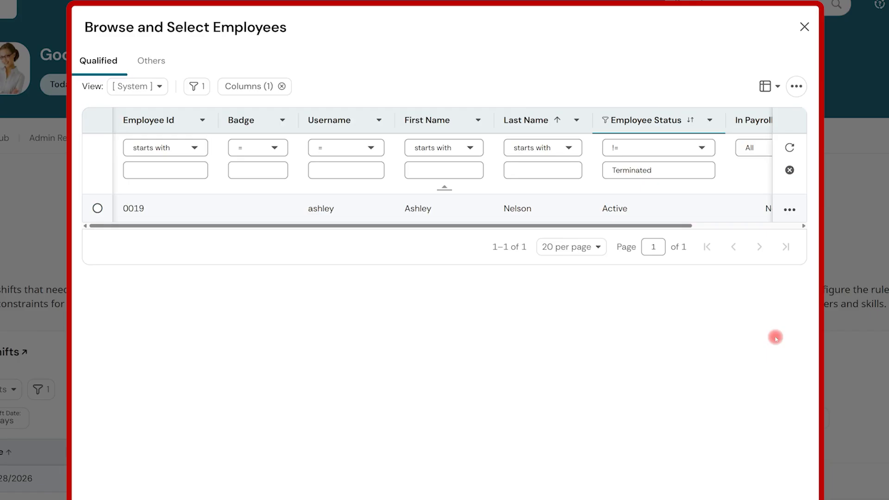
{"action": "left_click", "coordinate": [804, 27]}
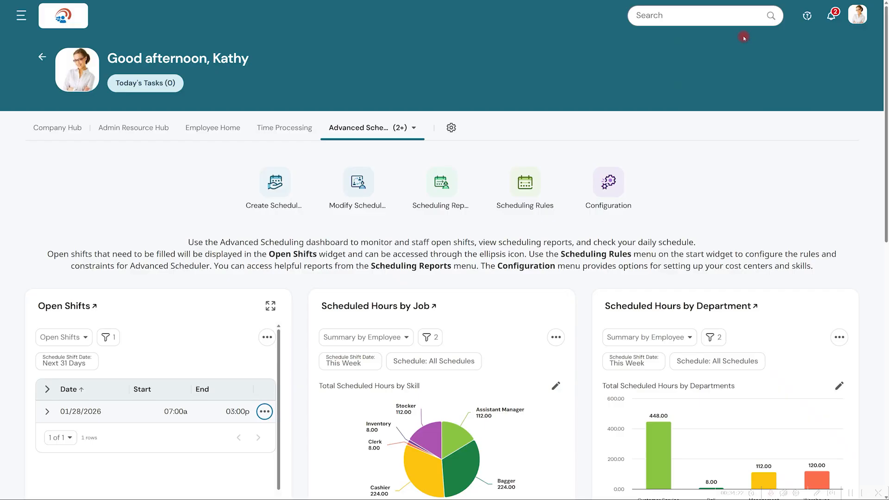
- Open the 01/26/2026 Weekly Planner schedule and show the details of its Wednesday 28 open Bagger shift
{"action": "scroll", "coordinate": [744, 37], "scroll_direction": "down", "scroll_amount": 3}
{"action": "scroll", "coordinate": [744, 37], "scroll_direction": "down", "scroll_amount": 3}
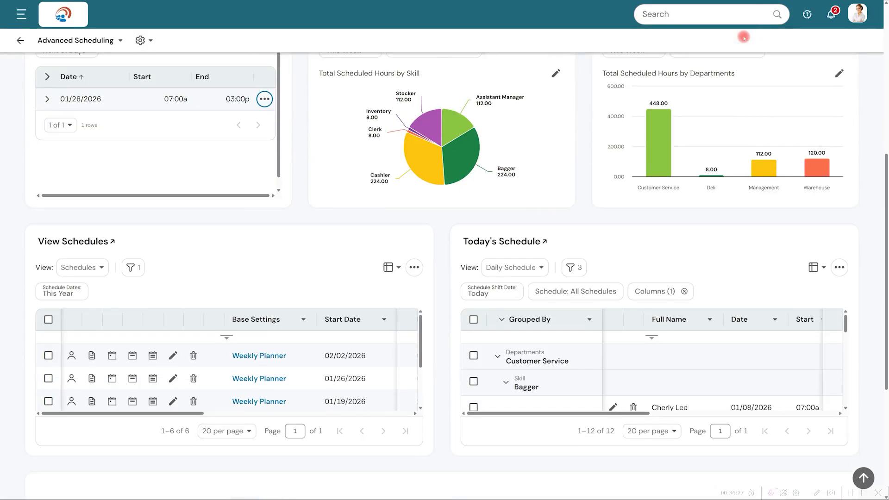
{"action": "left_click", "coordinate": [132, 379]}
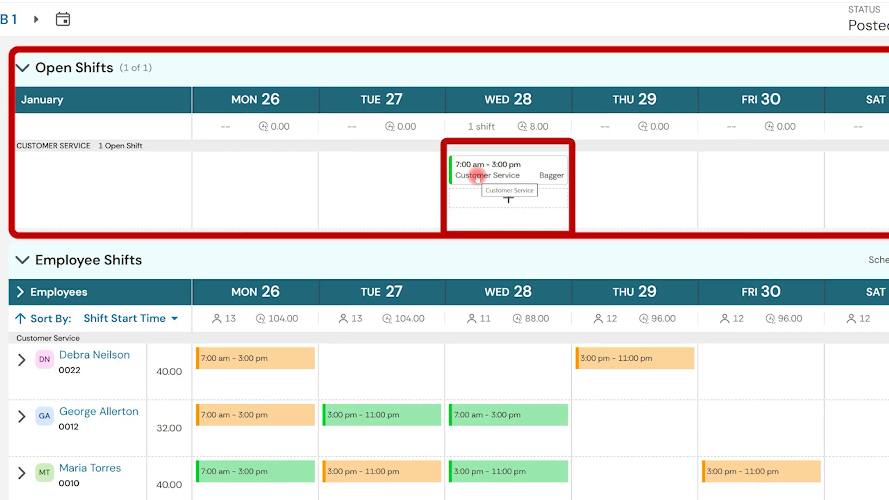
{"action": "left_click", "coordinate": [477, 179]}
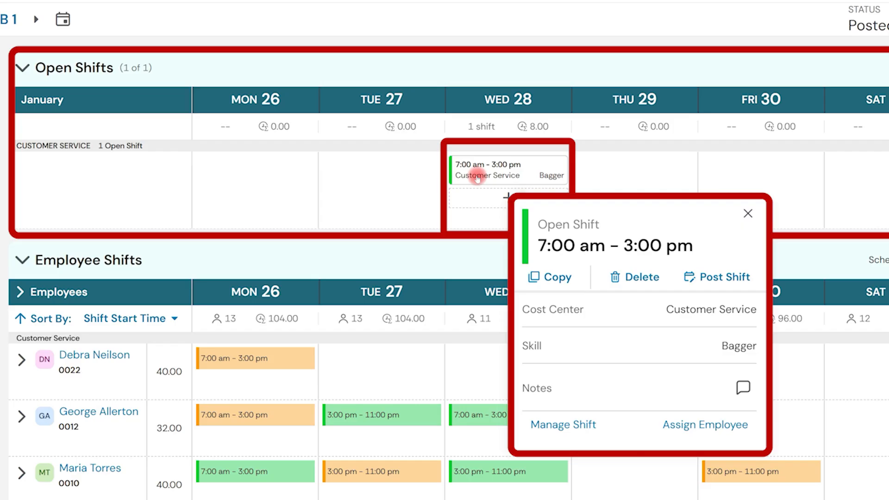
- Start posting the Wednesday January 28 open shift, check employees for qualification, and select the listed qualified employee
{"action": "left_click", "coordinate": [724, 277]}
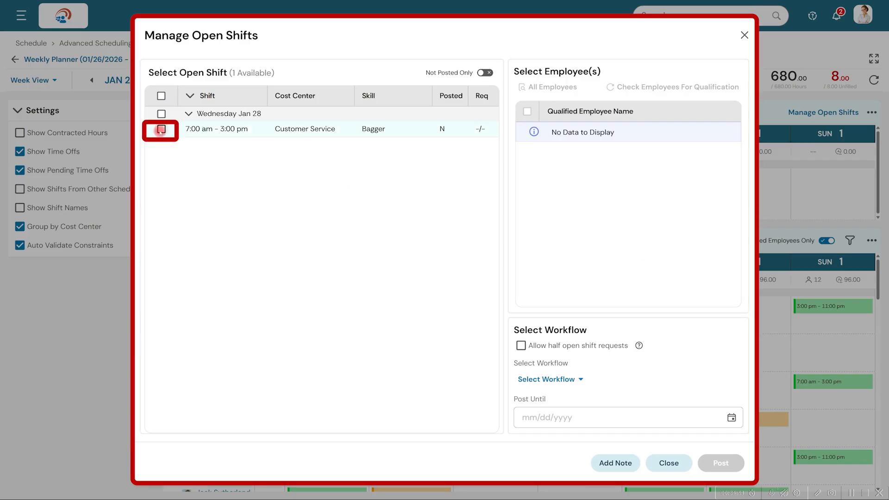
{"action": "left_click", "coordinate": [161, 130]}
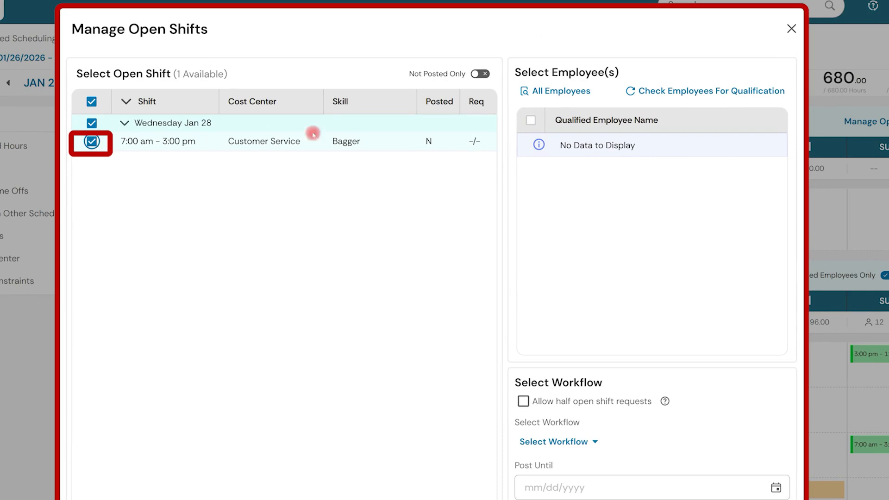
{"action": "left_click", "coordinate": [650, 91]}
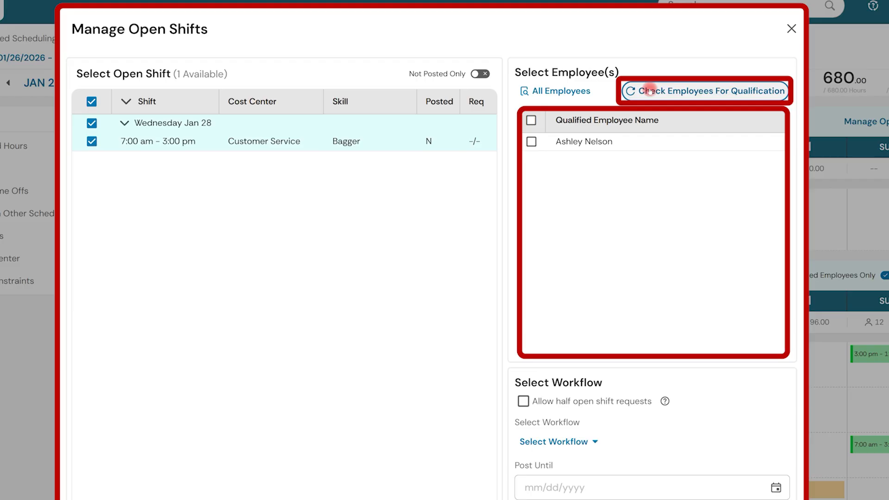
{"action": "left_click", "coordinate": [532, 141]}
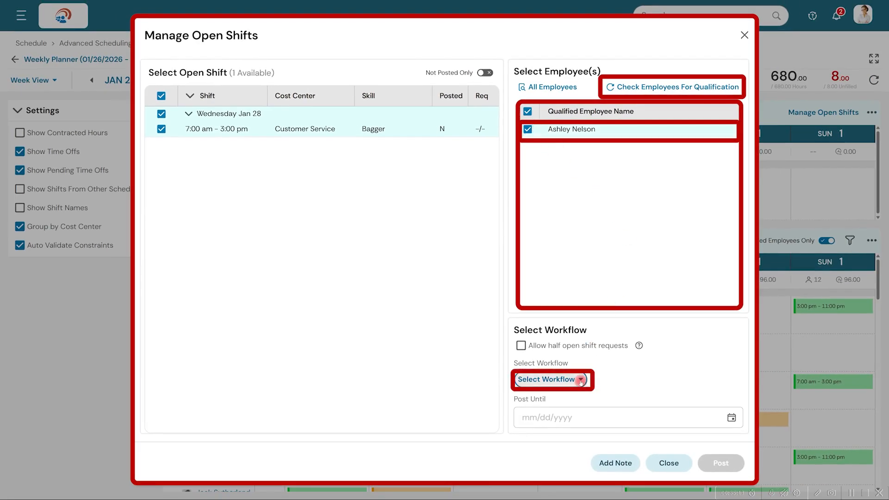
- Assign the Open Shift Request Workflow to the selected open shift and post it
{"action": "left_click", "coordinate": [581, 382]}
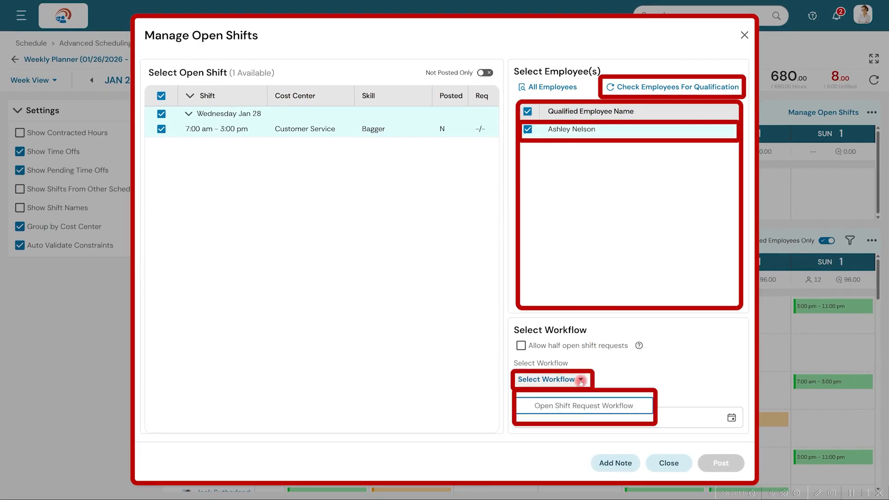
{"action": "left_click", "coordinate": [582, 406]}
{"action": "left_click", "coordinate": [738, 470]}
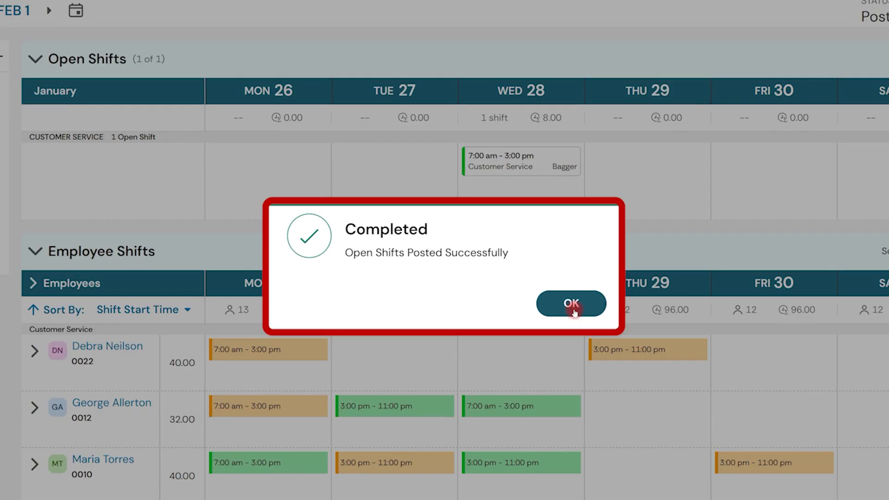
{"action": "left_click", "coordinate": [573, 305]}
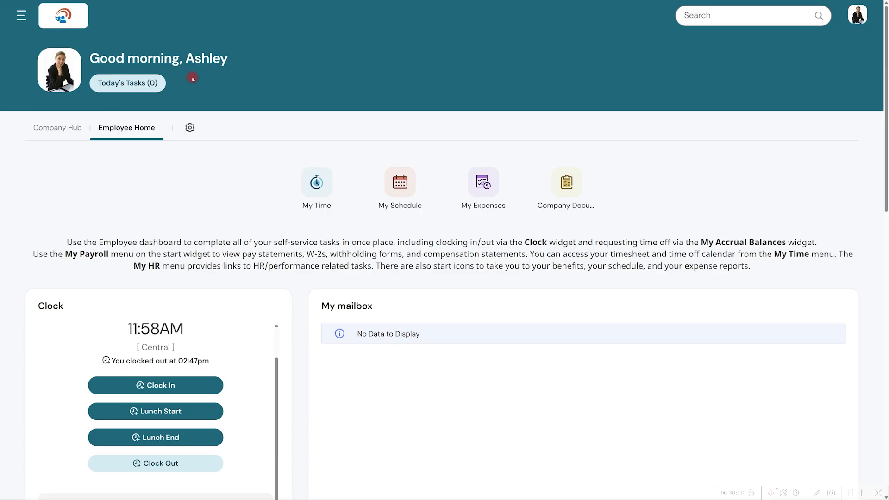
- On the employee's home dashboard, examine the January calendar's scheduled shifts for the 7th and 8th, the 3rd, and the holiday on the 1st
{"action": "scroll", "coordinate": [193, 79], "scroll_direction": "down", "scroll_amount": 10}
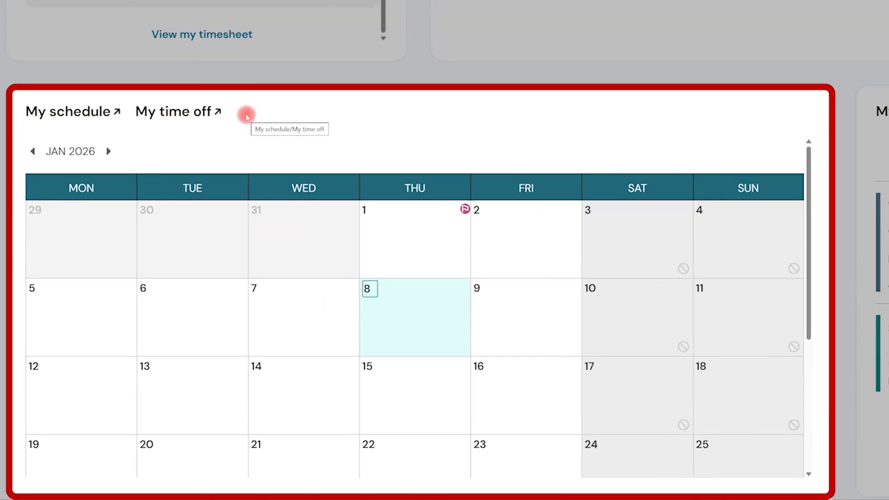
{"action": "left_click", "coordinate": [298, 328]}
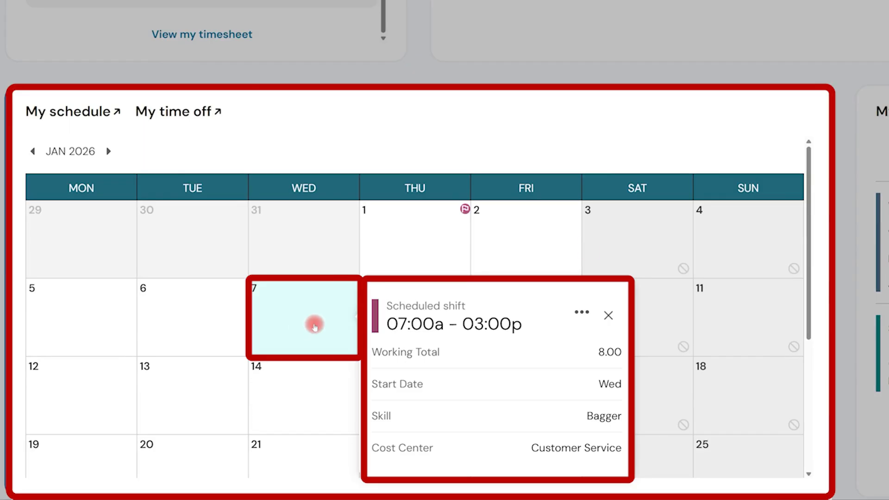
{"action": "left_click", "coordinate": [619, 244]}
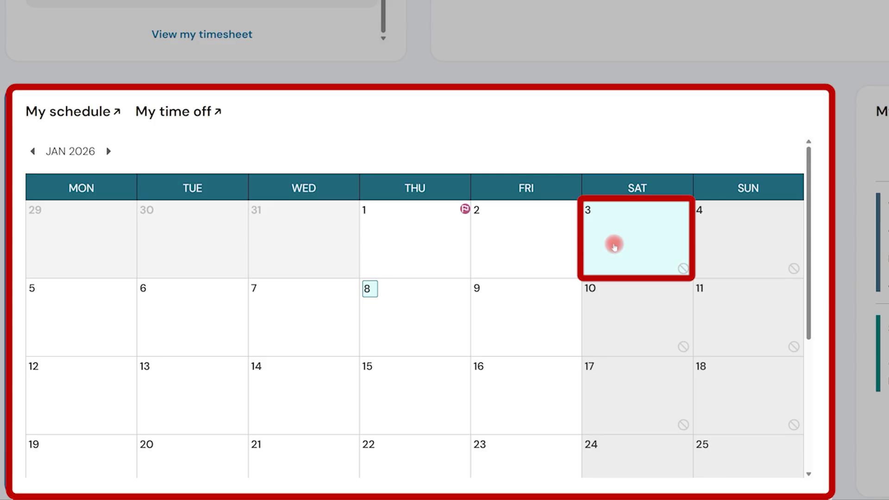
{"action": "left_click", "coordinate": [466, 212]}
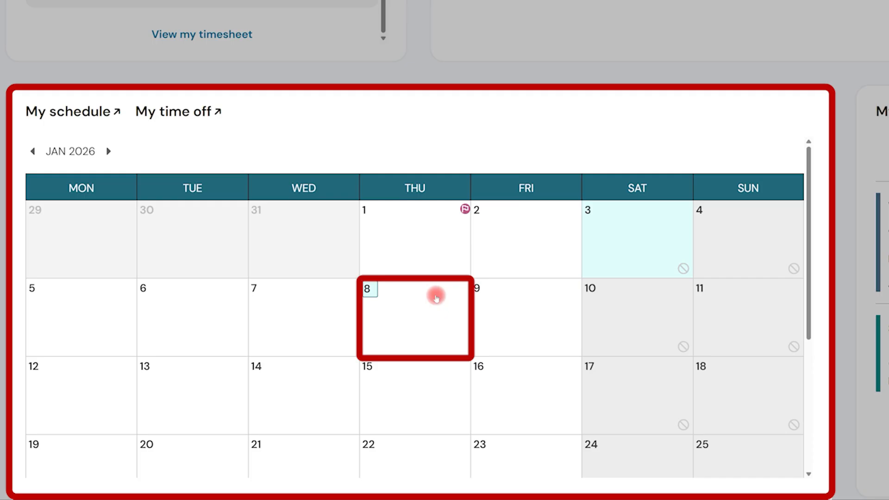
{"action": "left_click", "coordinate": [436, 297]}
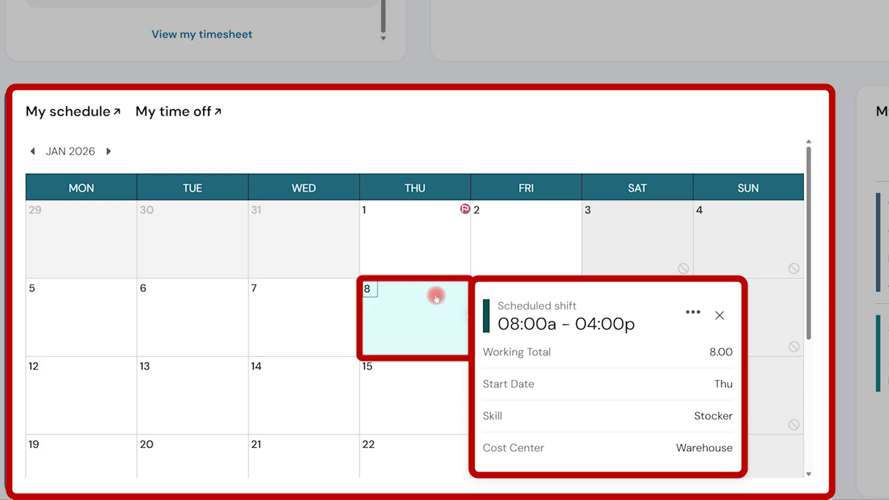
- Open the employee's full schedule from the January 8 shift and expand the details of the January 23 shift
{"action": "left_click", "coordinate": [686, 318]}
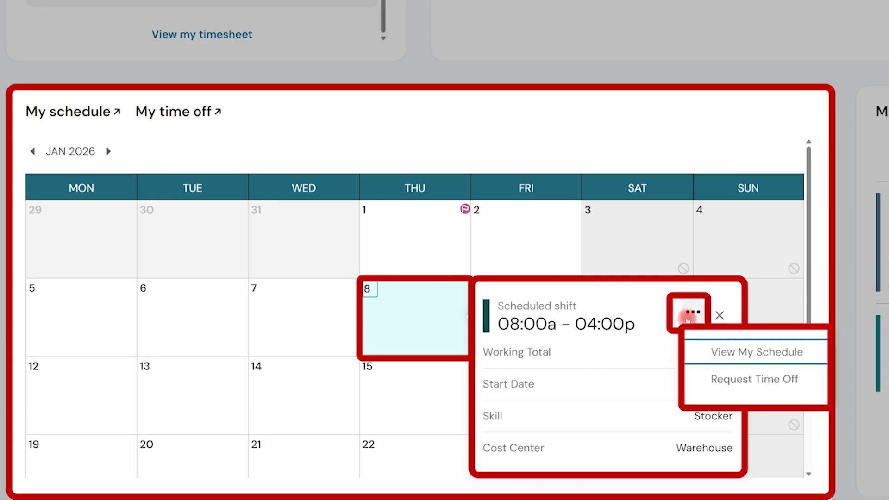
{"action": "left_click", "coordinate": [695, 353]}
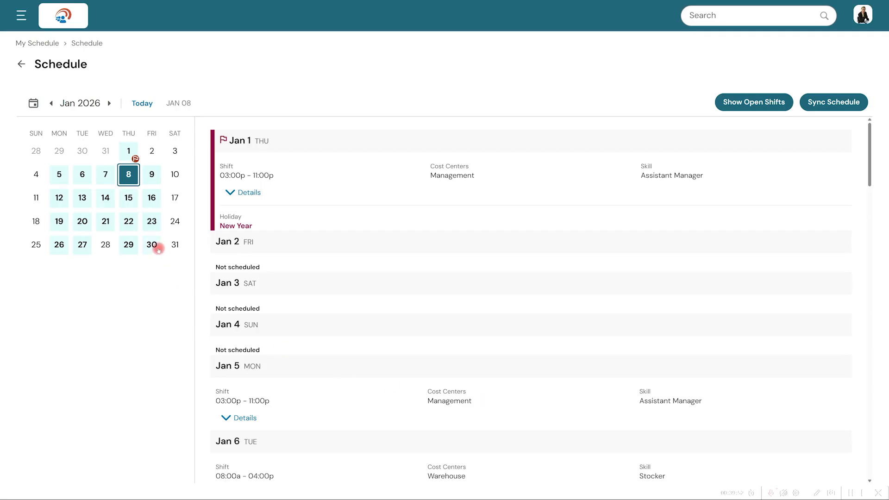
{"action": "left_click", "coordinate": [153, 226]}
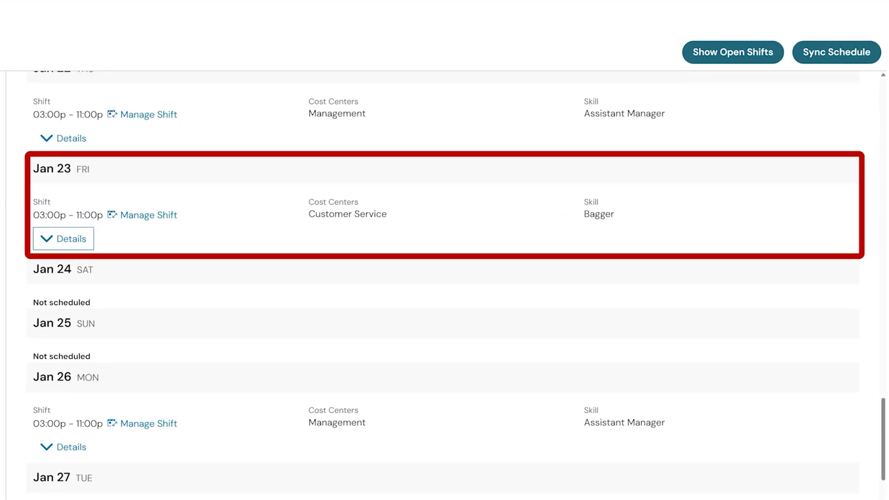
{"action": "left_click", "coordinate": [47, 241]}
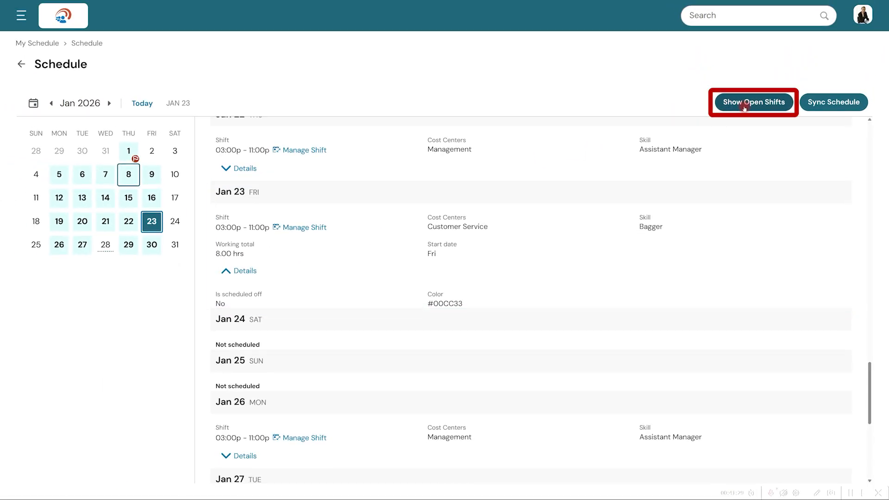
- Show the open shifts and submit a request for the full 07:00 am - 03:00 pm Customer Service open shift on January 28
{"action": "left_click", "coordinate": [744, 108]}
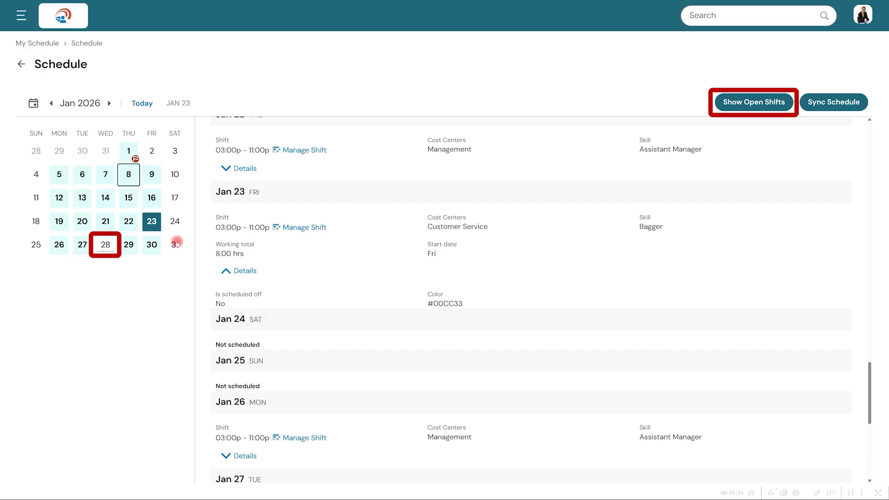
{"action": "left_click", "coordinate": [105, 245]}
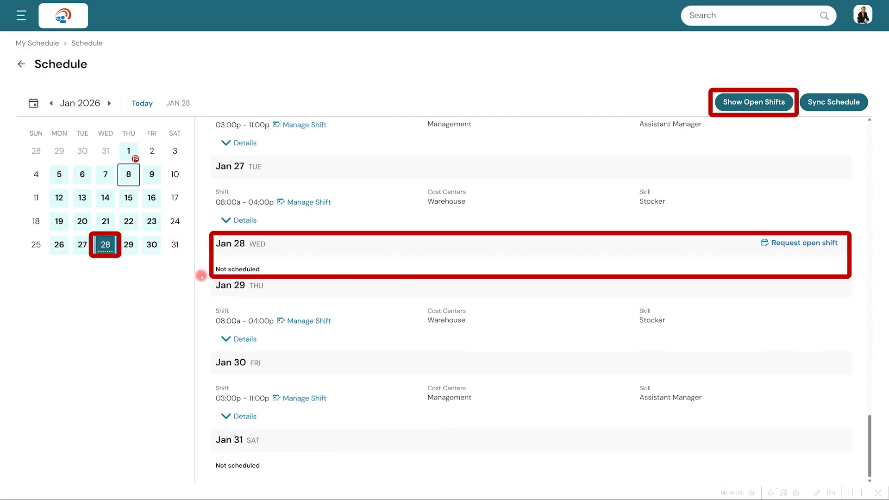
{"action": "left_click", "coordinate": [831, 243]}
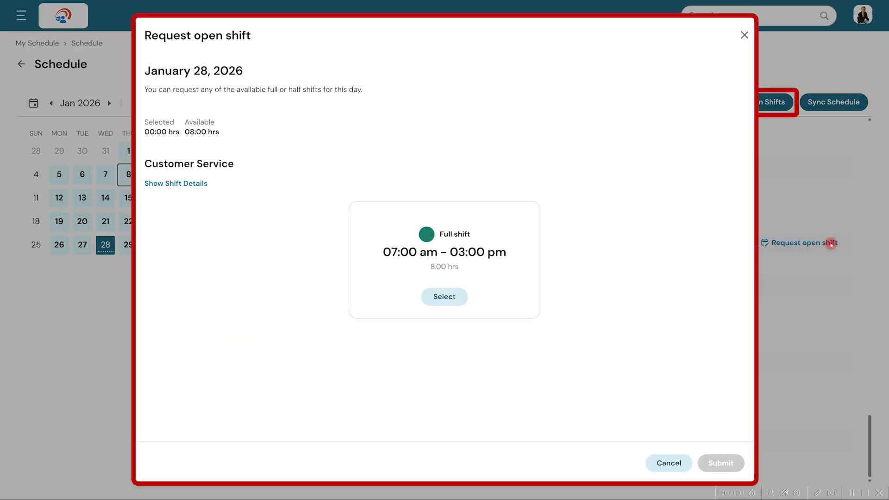
{"action": "left_click", "coordinate": [445, 296]}
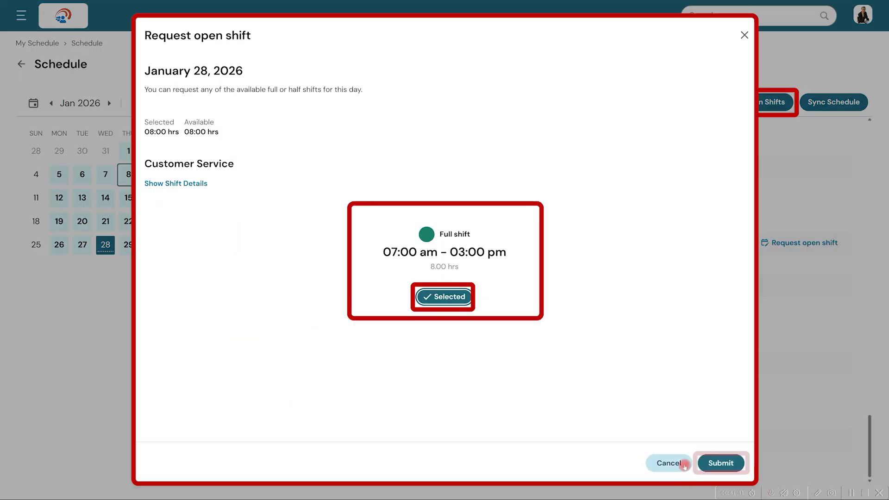
{"action": "left_click", "coordinate": [713, 465]}
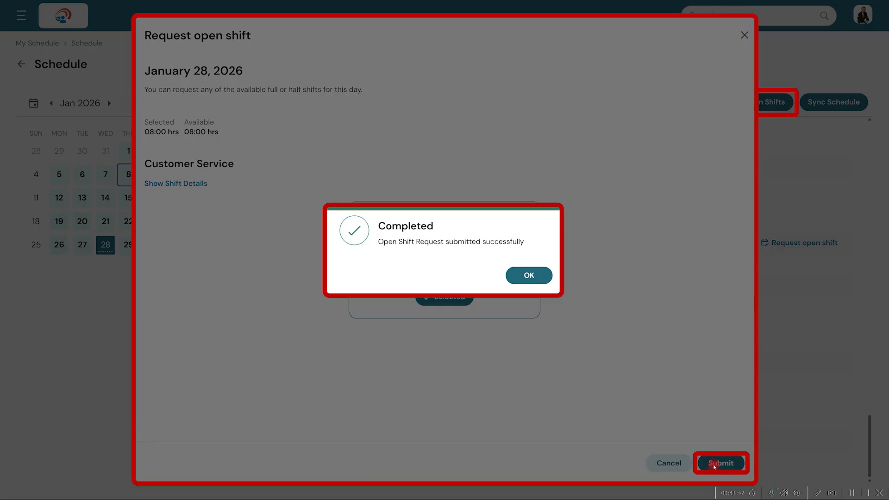
{"action": "left_click", "coordinate": [539, 274]}
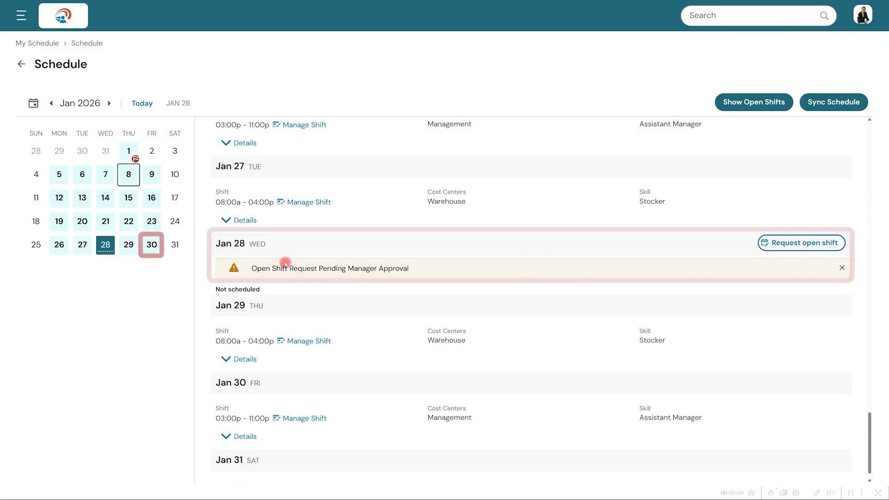
- Submit a coverage request for the full 03:00 pm - 11:00 pm shift on January 30 to the listed qualified employee
{"action": "left_click", "coordinate": [152, 247]}
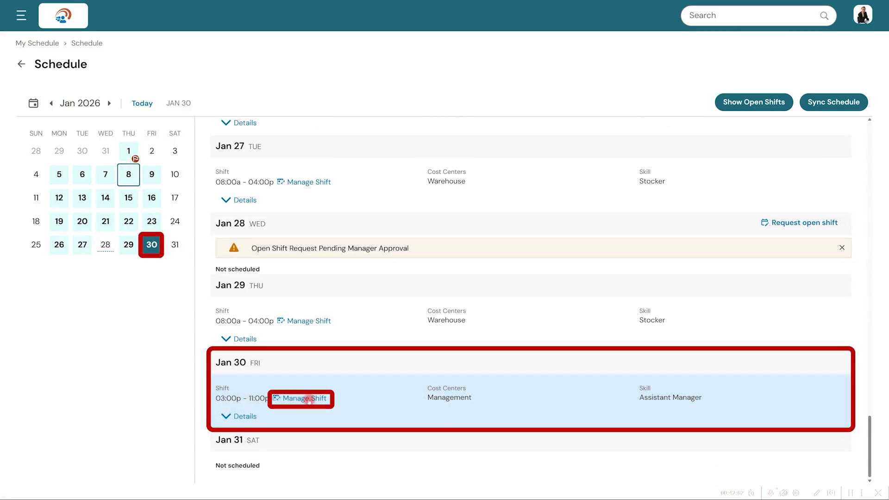
{"action": "left_click", "coordinate": [305, 399]}
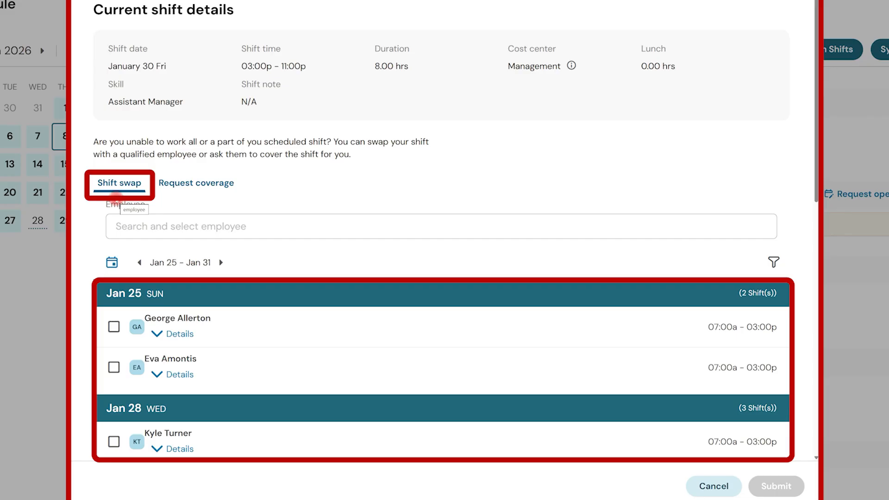
{"action": "left_click", "coordinate": [180, 185]}
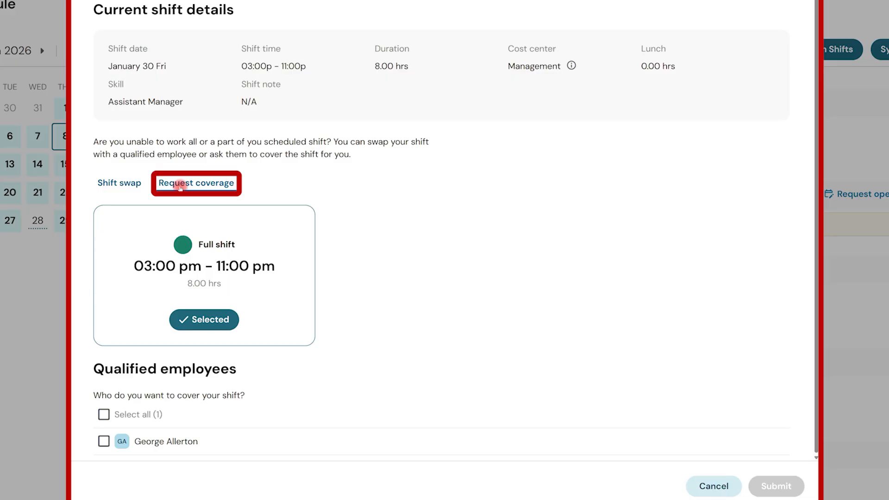
{"action": "left_click", "coordinate": [104, 442]}
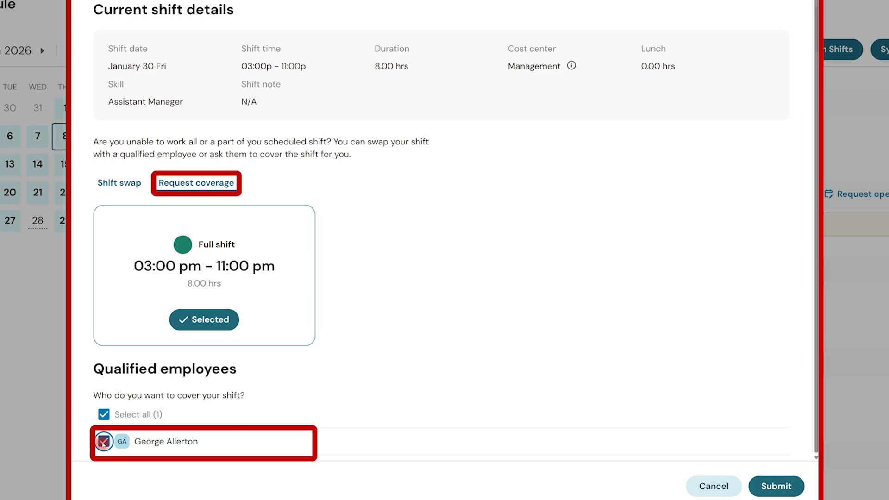
{"action": "left_click", "coordinate": [787, 486]}
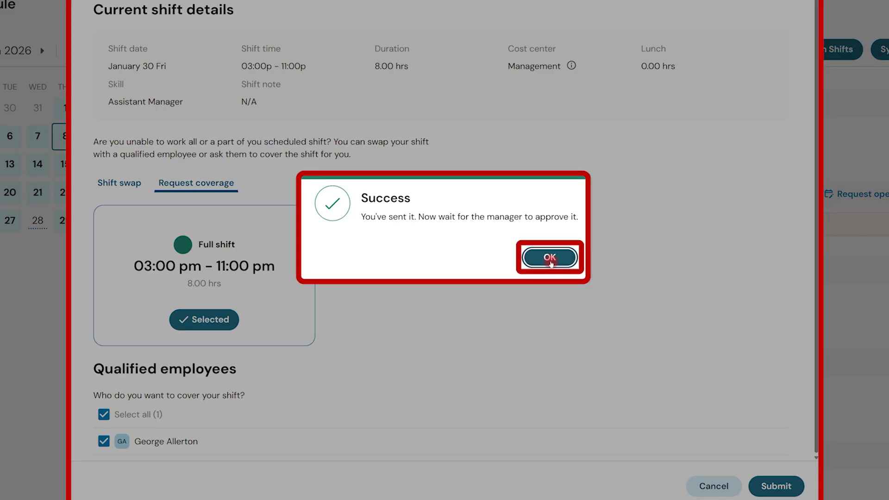
{"action": "left_click", "coordinate": [551, 258]}
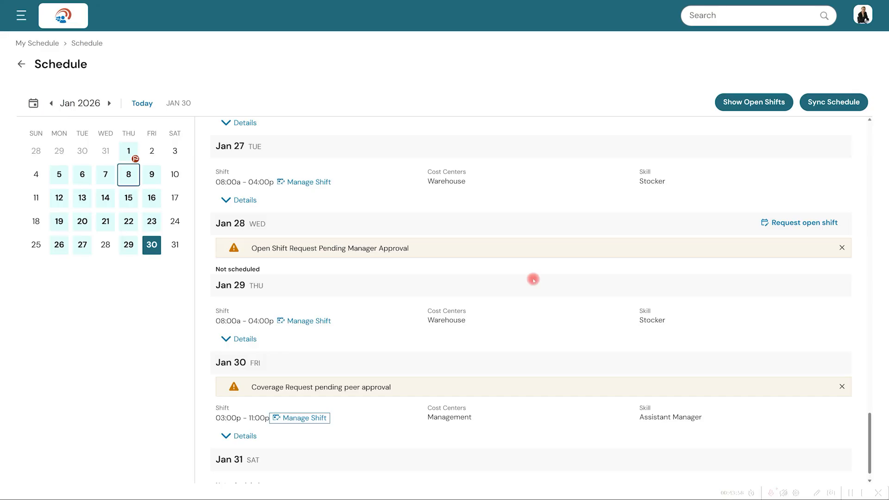